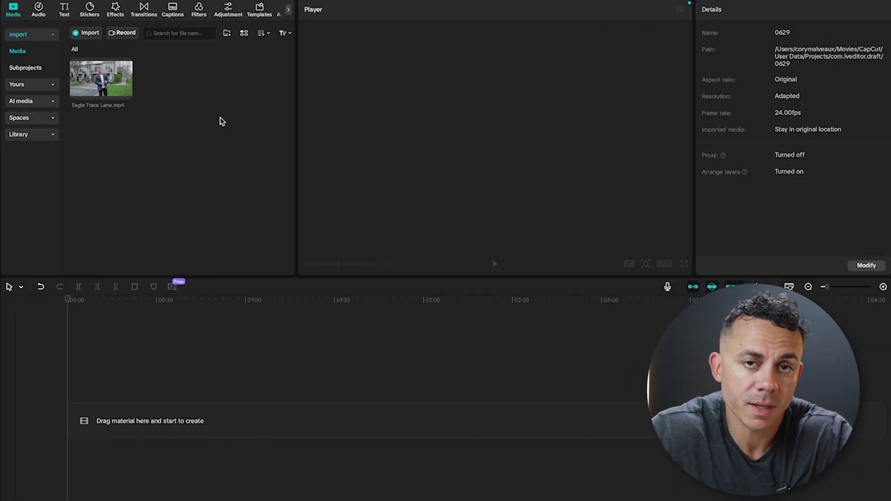
Add Eagle Trace Lane.mp4 to the timeline, play its opening, then return the playhead to 0.
mouse_move(133, 89)
drag(99, 80, 115, 419)
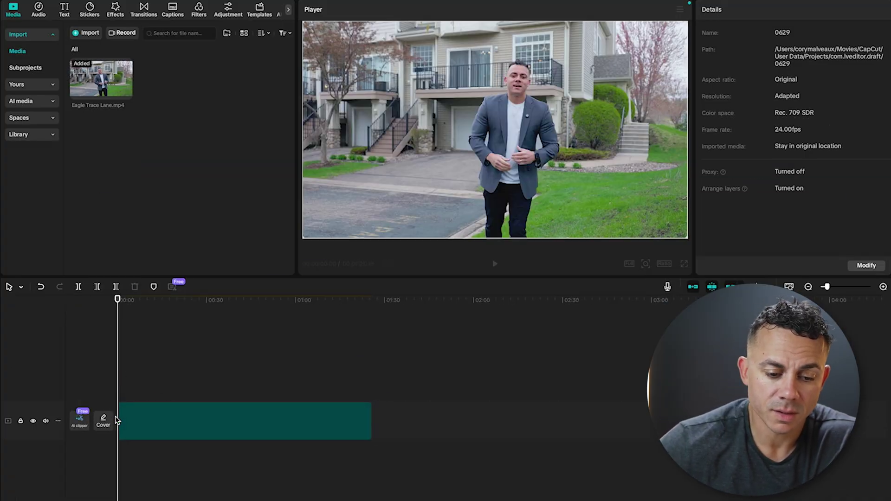
key(space)
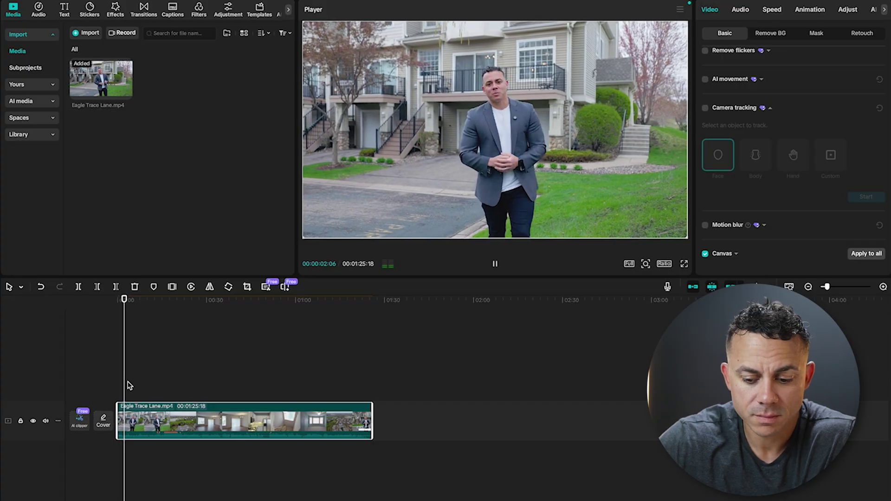
key(XF86AudioRaiseVolume)
key(XF86AudioLowerVolume)
key(XF86AudioLowerVolume)
key(XF86AudioLowerVolume)
key(XF86AudioLowerVolume)
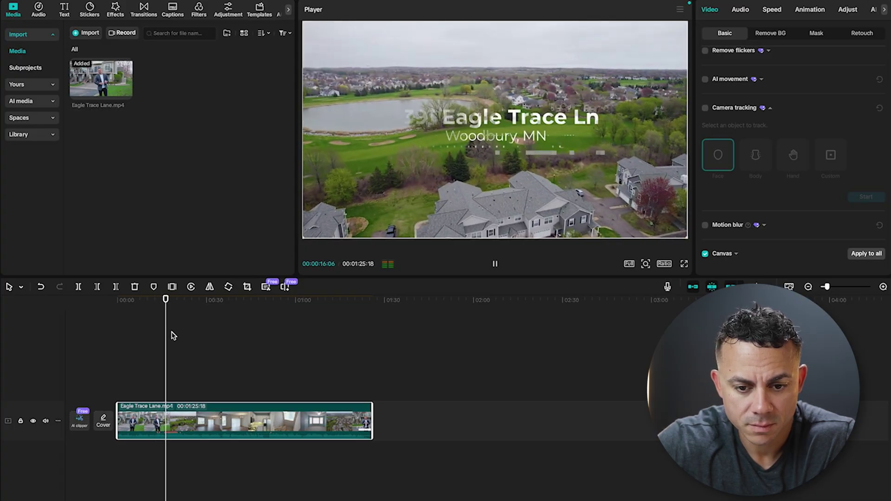
key(space)
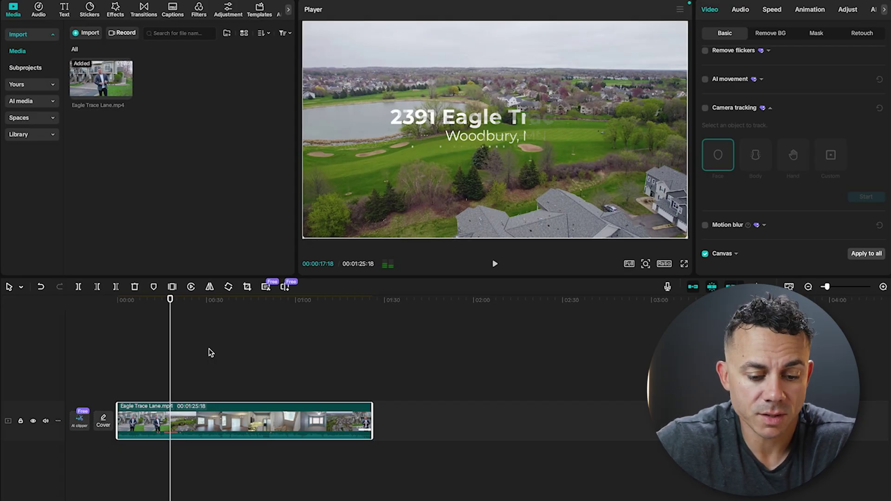
drag(171, 301, 109, 302)
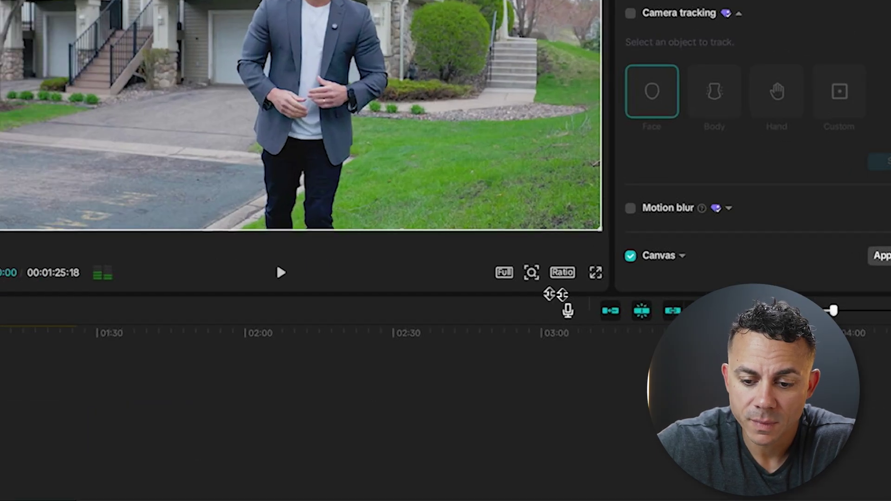
Switch the canvas ratio to 9:16 and scale the video up to fill the frame height.
click(562, 273)
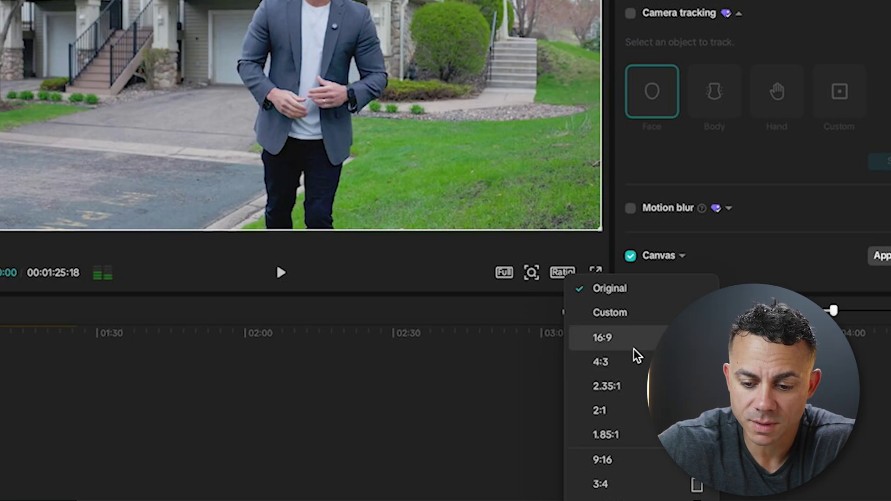
click(629, 460)
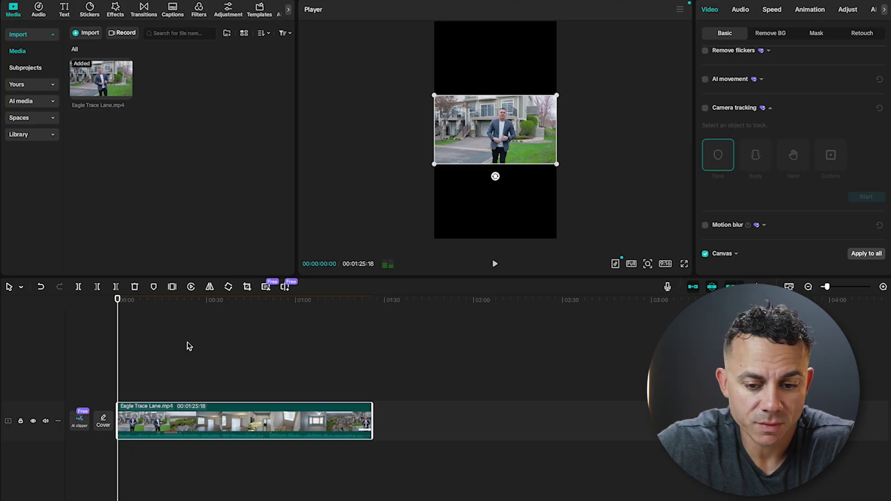
drag(436, 165, 306, 347)
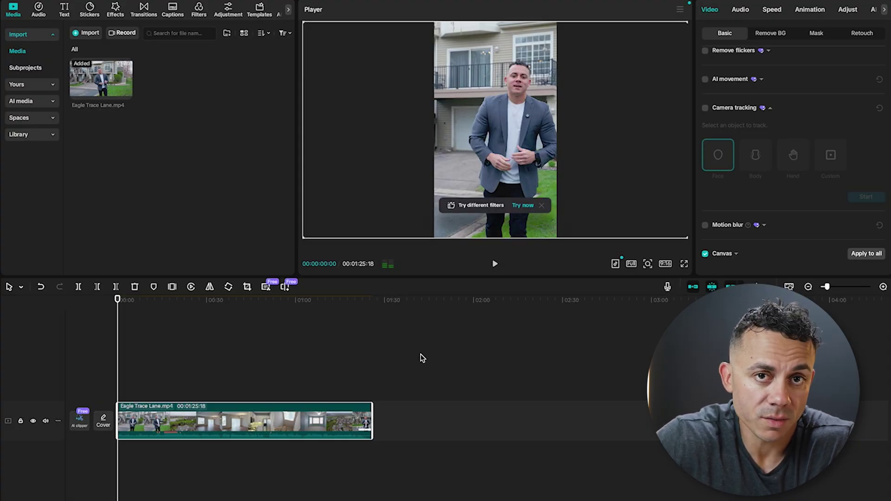
key(space)
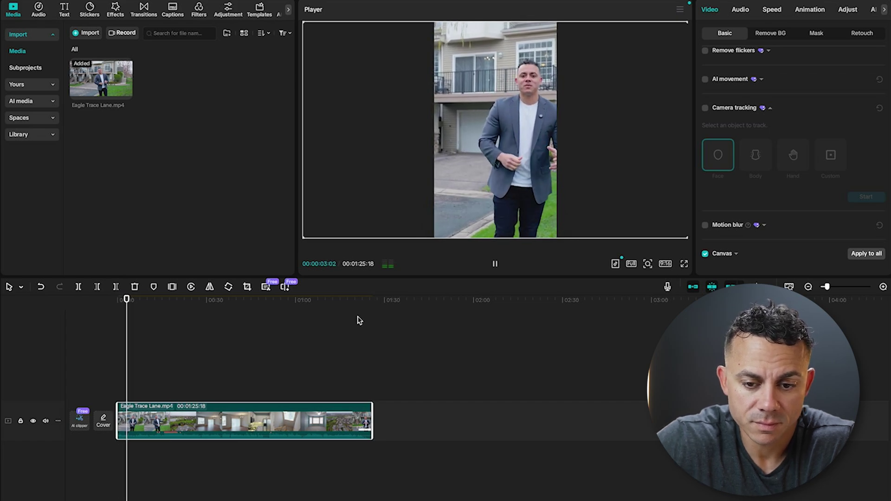
key(space)
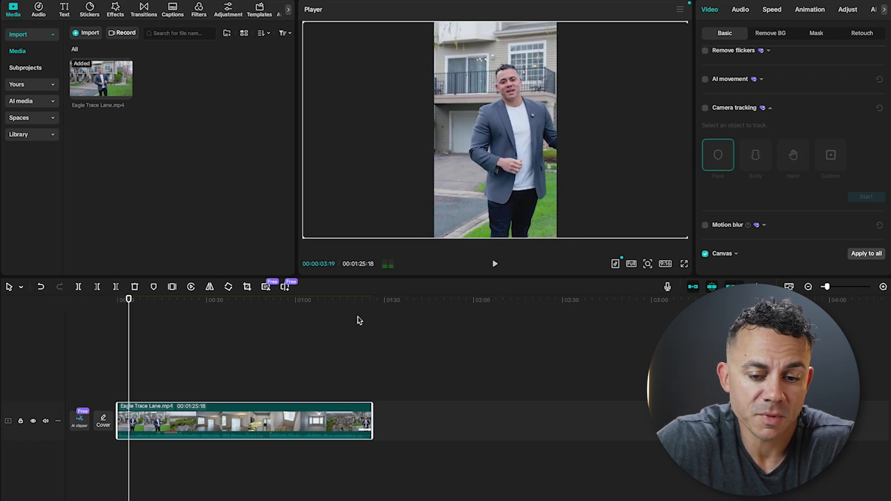
key(space)
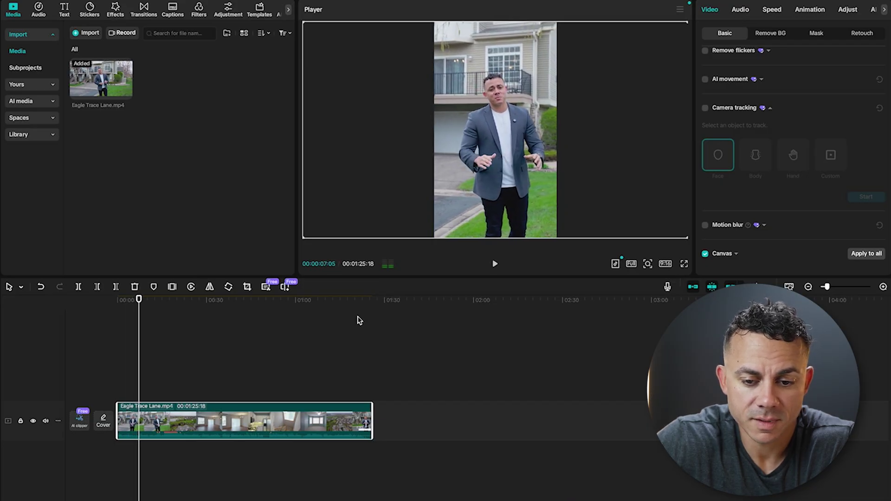
key(space)
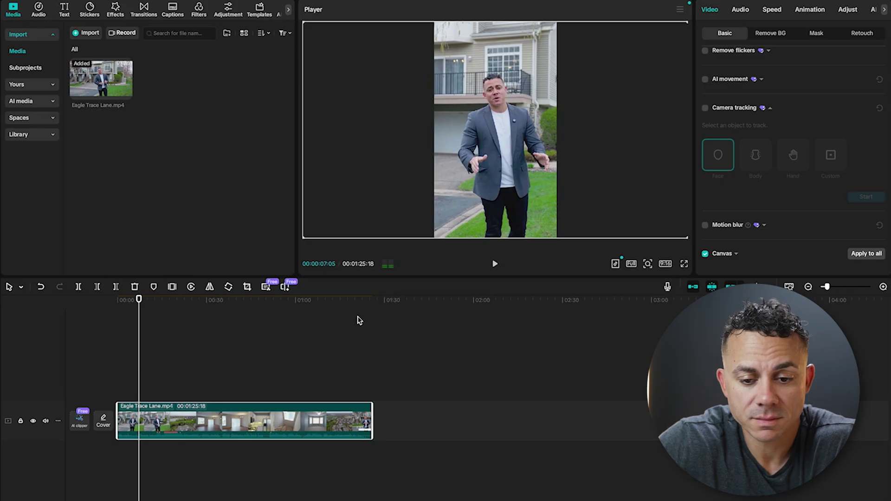
key(space)
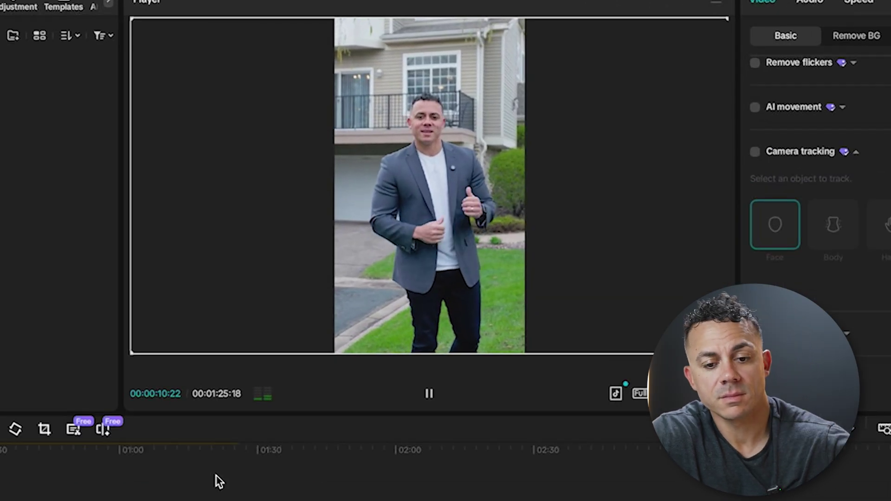
key(space)
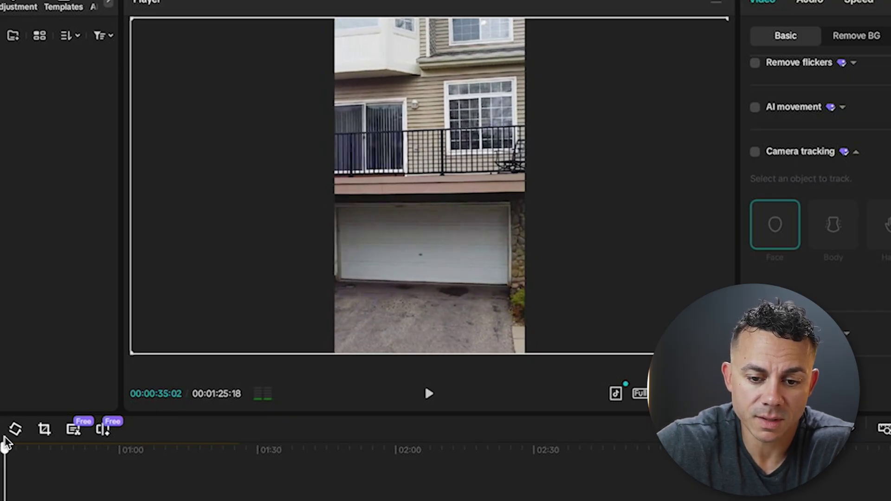
drag(5, 444, 189, 450)
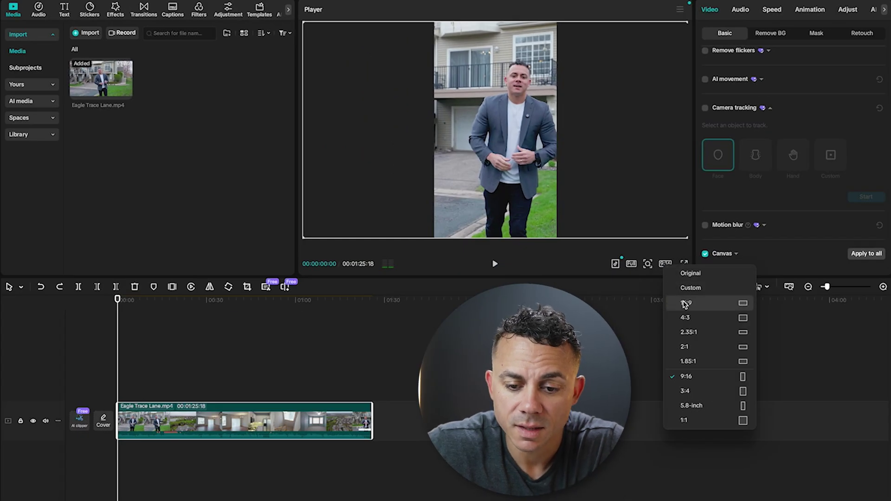
click(685, 303)
click(666, 264)
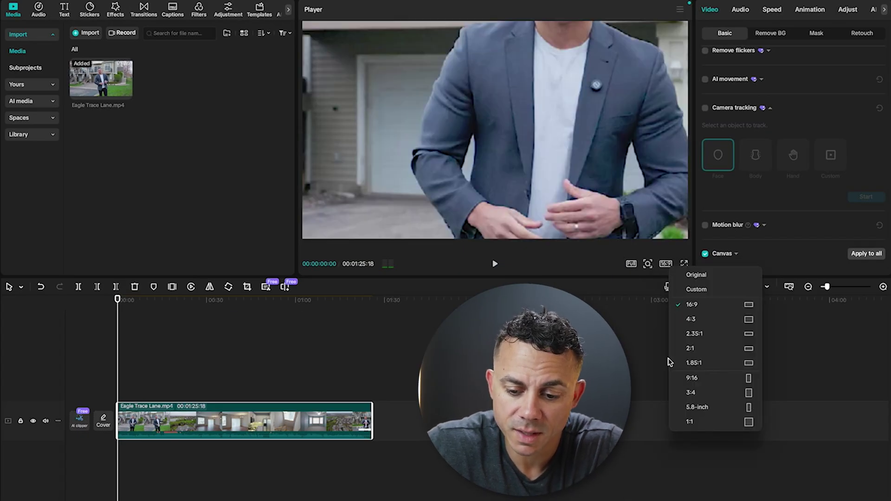
click(692, 379)
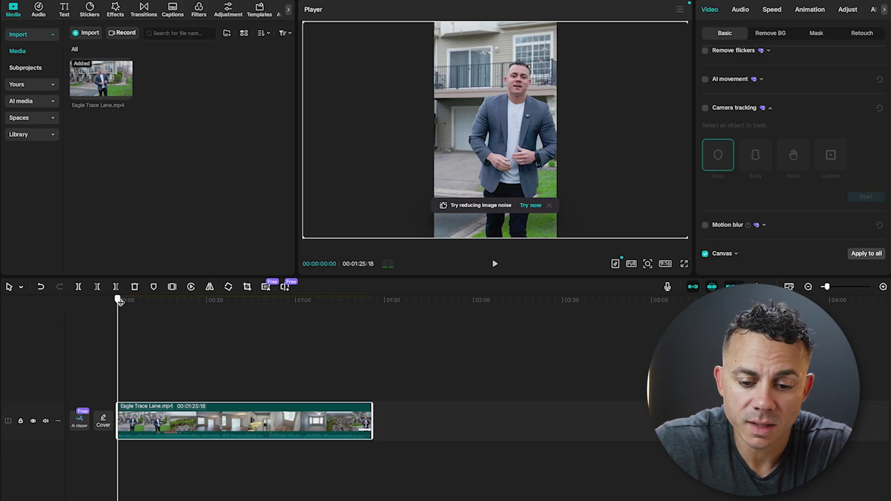
drag(120, 302, 155, 298)
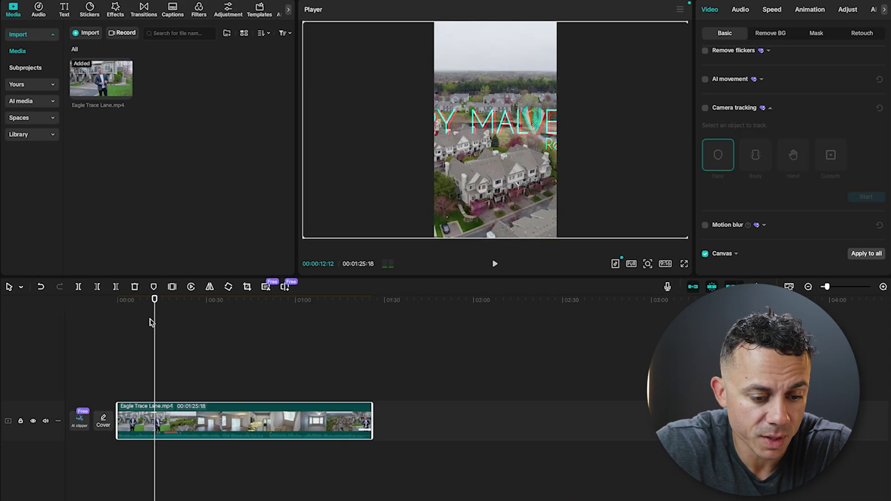
click(79, 288)
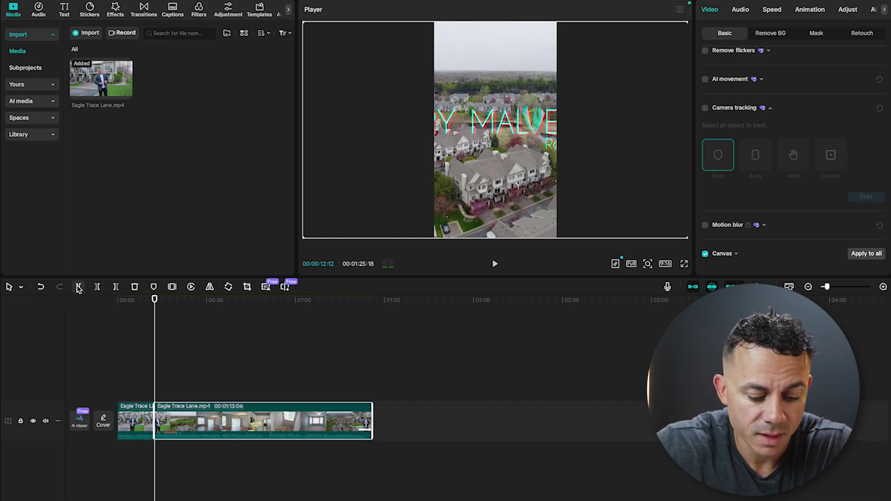
key(ctrl+z)
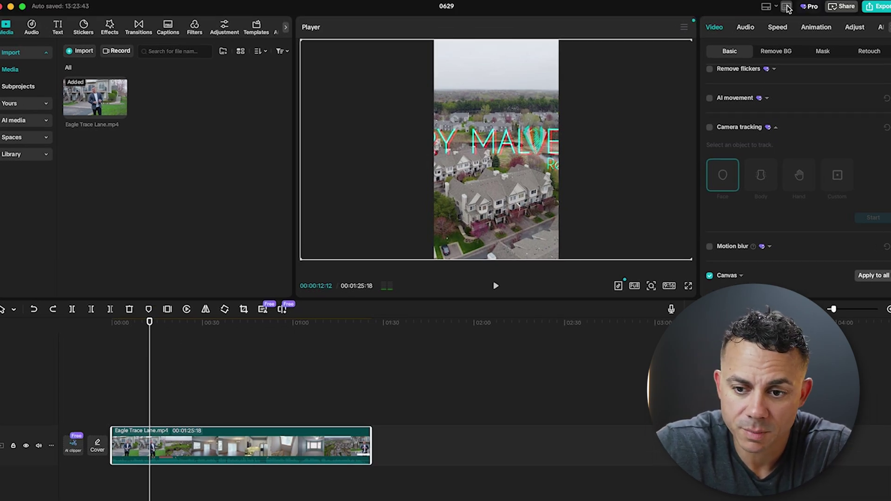
click(787, 7)
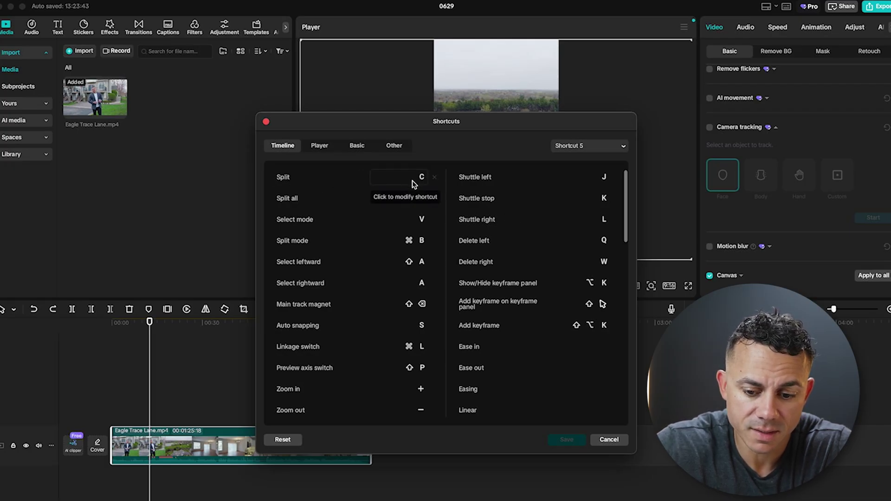
click(607, 439)
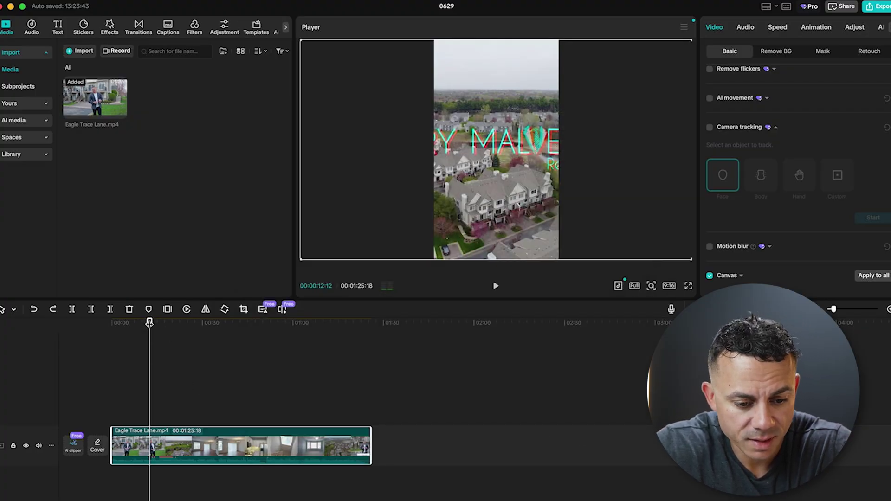
key(super+b)
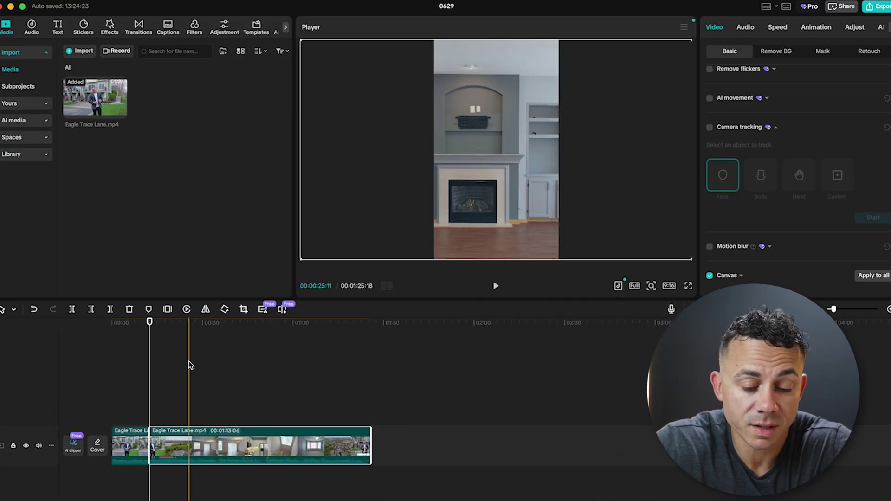
Split the listing video at its shot changes, undoing the extra cuts.
key(super+b)
key(super+b)
key(super+b)
key(super+b)
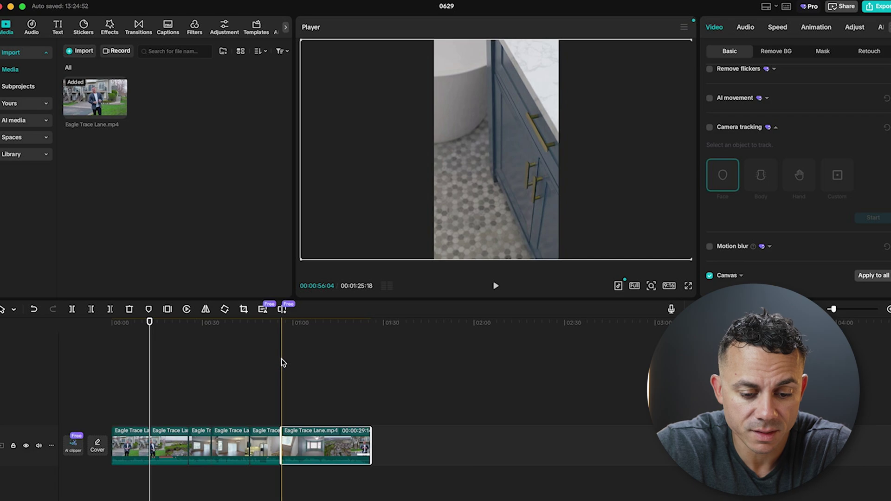
key(super+z)
key(super+z)
key(super+z)
key(super+z)
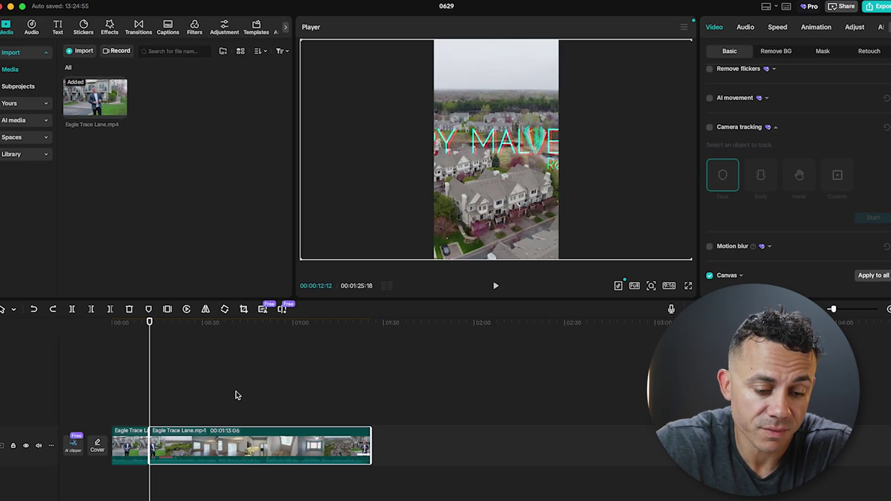
drag(150, 322, 159, 324)
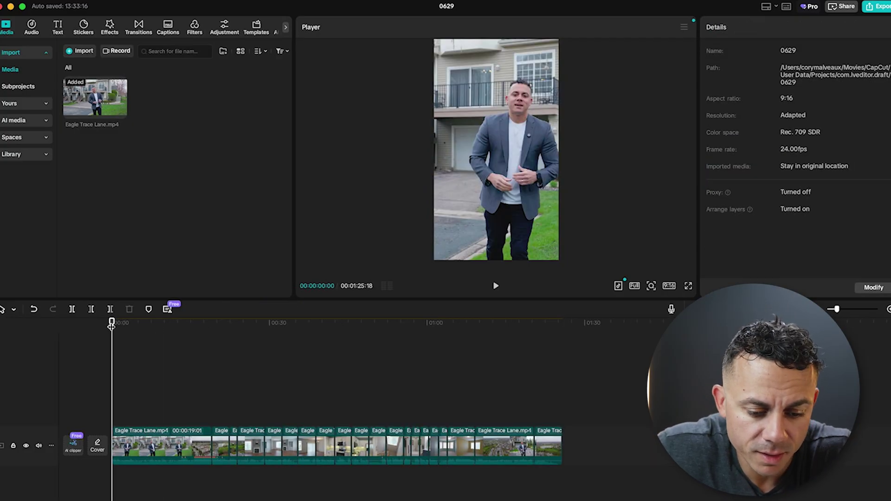
Copy the 19-second opening presenter clip onto a new track above the main track.
drag(112, 325, 149, 354)
click(180, 442)
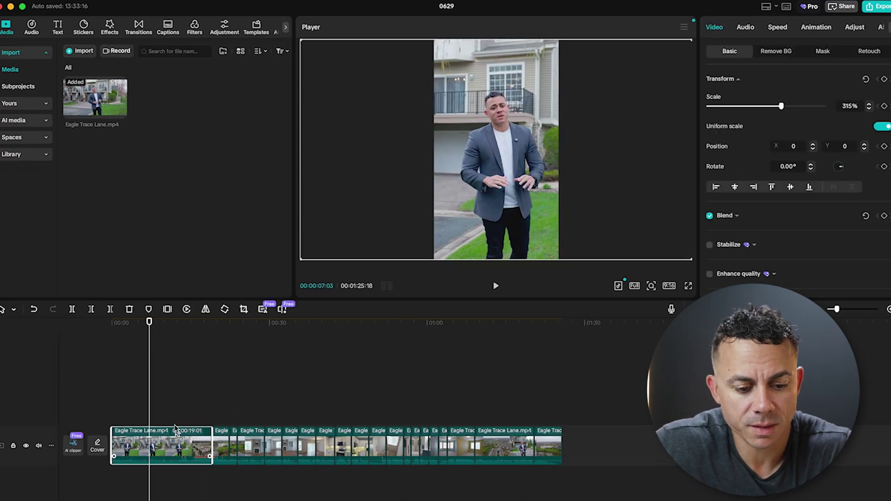
drag(149, 321, 169, 326)
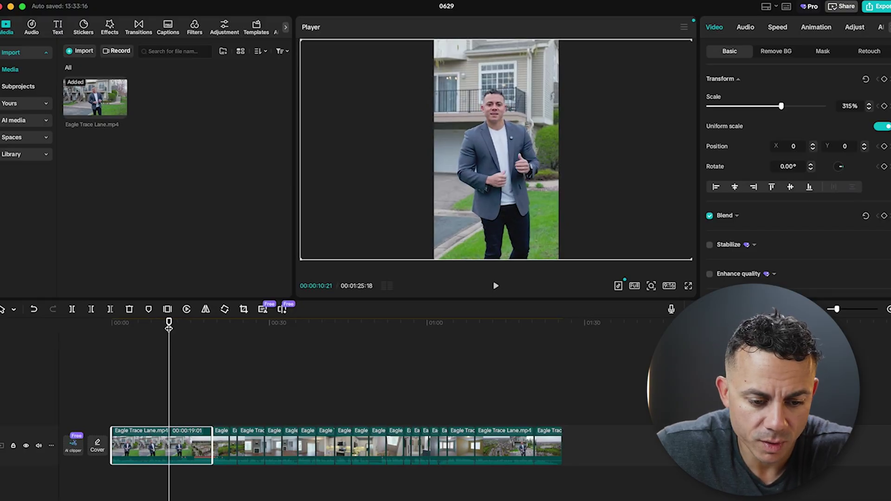
drag(169, 325, 188, 325)
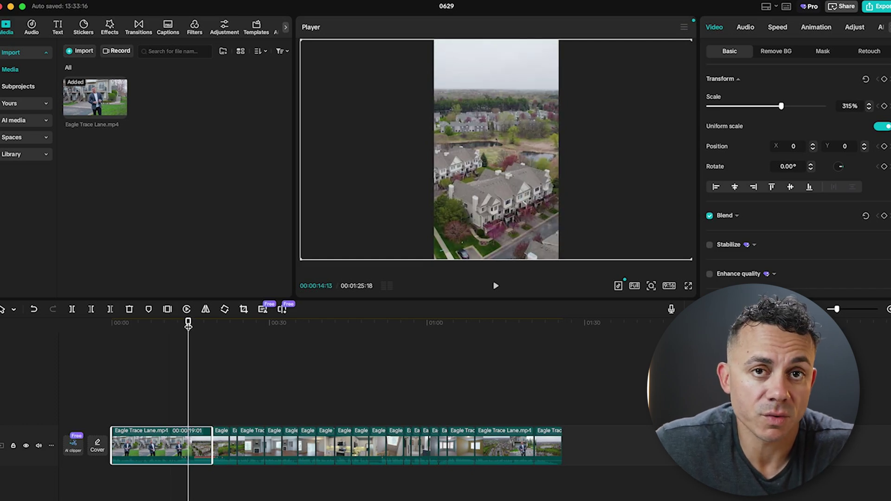
drag(188, 325, 167, 325)
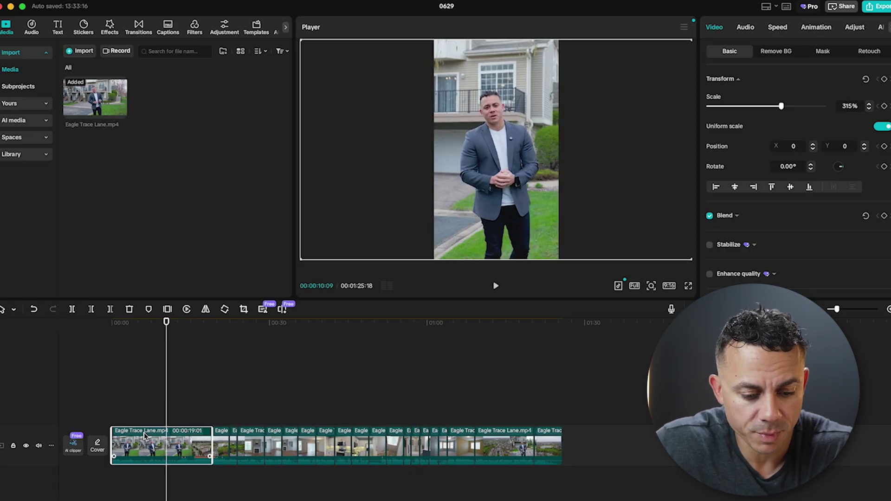
drag(144, 435, 147, 395)
mouse_move(167, 323)
mouse_down()
mouse_move(125, 327)
mouse_move(154, 329)
mouse_up()
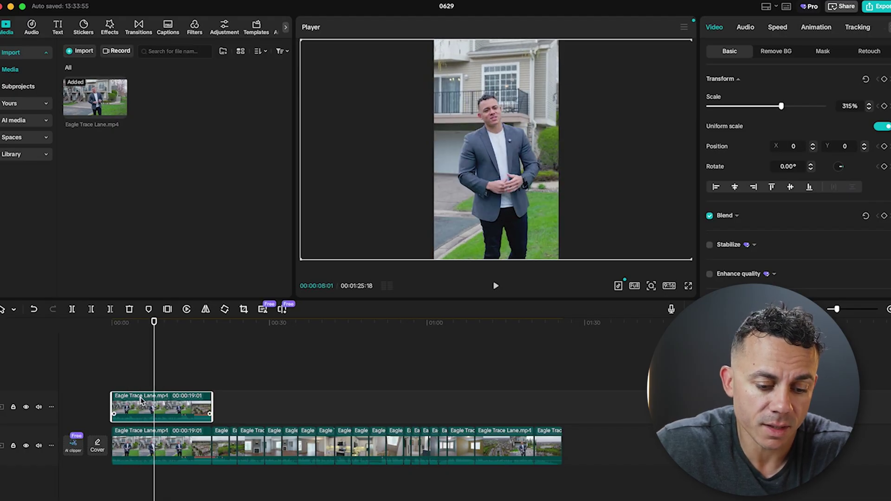
Scale the upper-track copy of the opening clip down to about 183%.
click(138, 445)
click(137, 414)
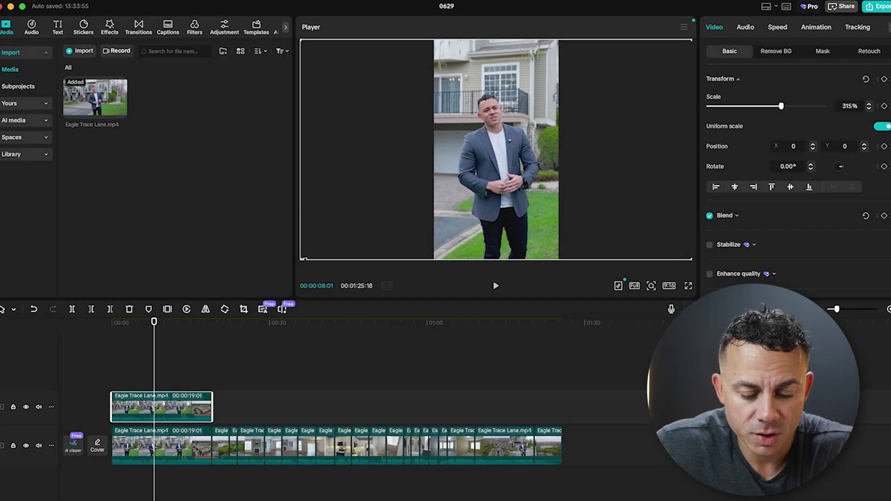
drag(303, 259, 400, 162)
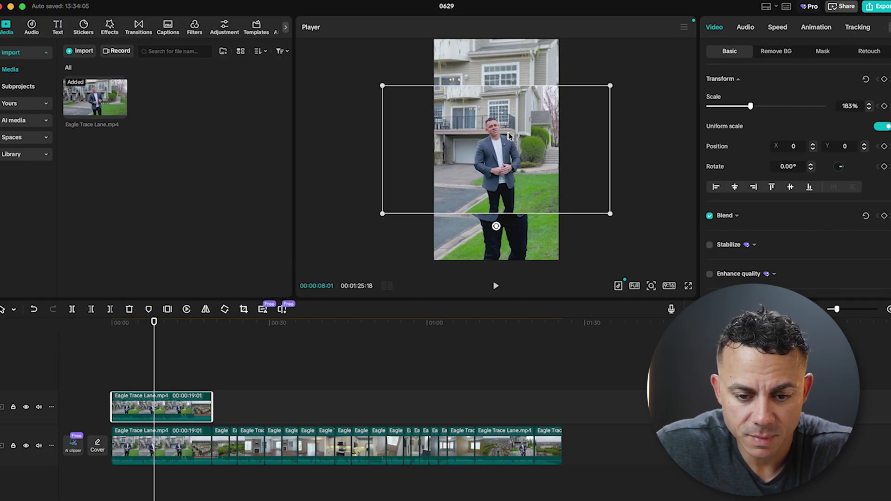
mouse_move(154, 322)
mouse_down()
mouse_move(133, 322)
mouse_move(144, 322)
mouse_up()
Preview the overlay, then shrink it further to 165% scale.
key(XF86AudioRaiseVolume)
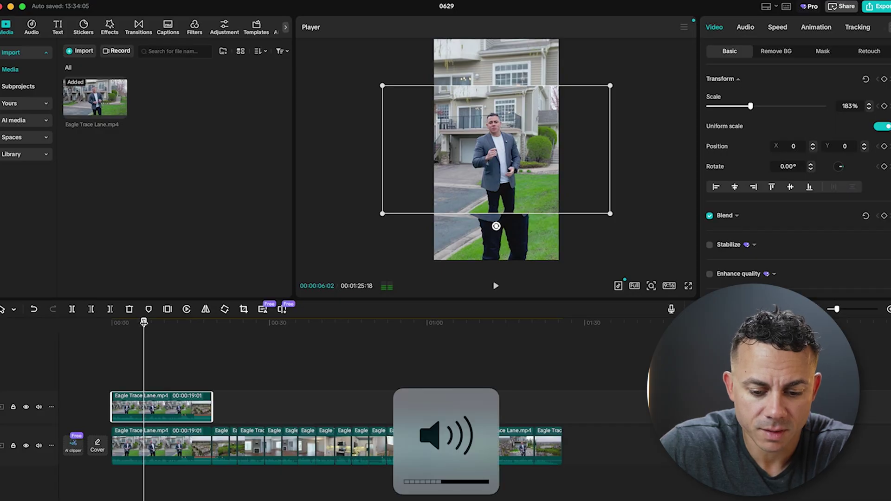
key(XF86AudioLowerVolume)
key(space)
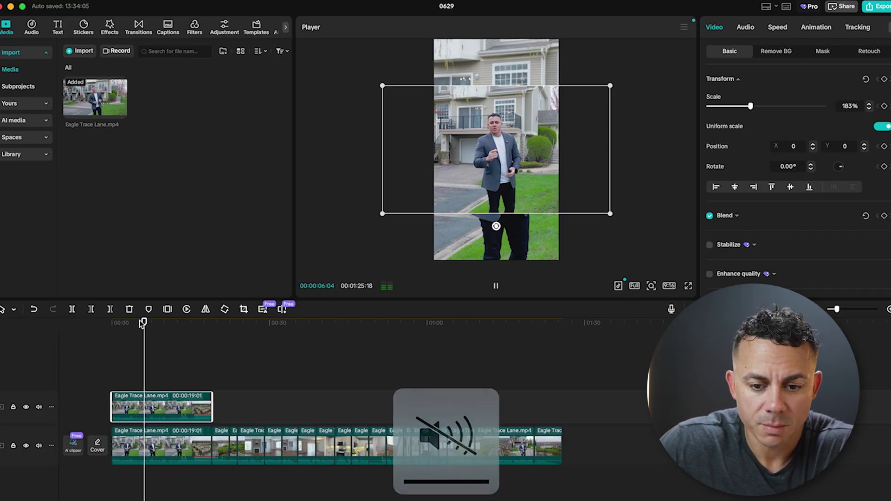
drag(155, 322, 183, 324)
key(space)
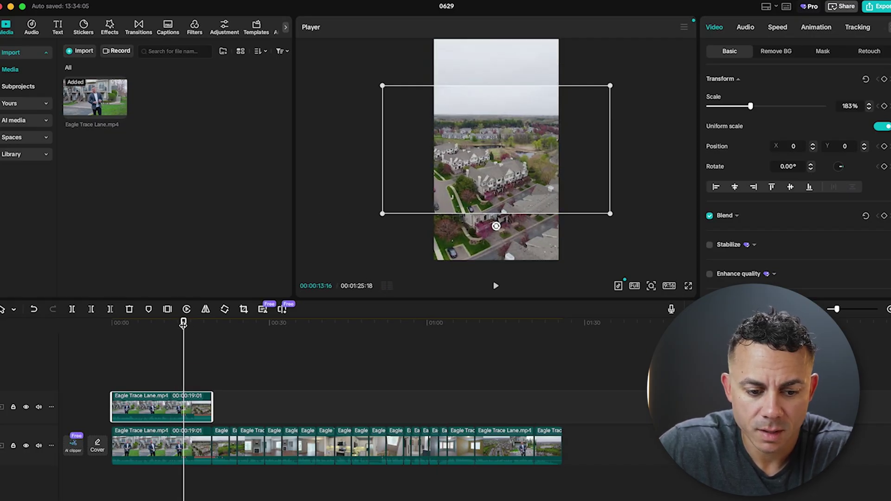
mouse_move(184, 322)
mouse_down()
mouse_move(169, 324)
mouse_move(203, 322)
mouse_move(168, 323)
mouse_move(202, 321)
mouse_up()
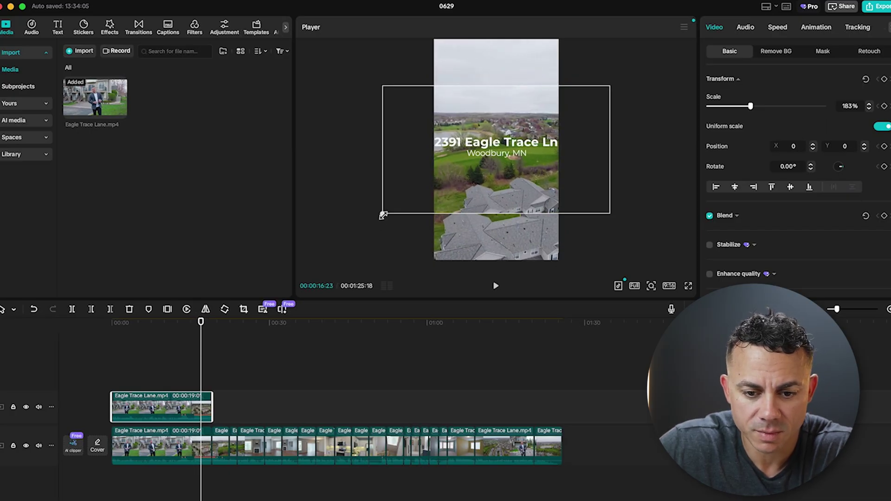
drag(384, 215, 394, 207)
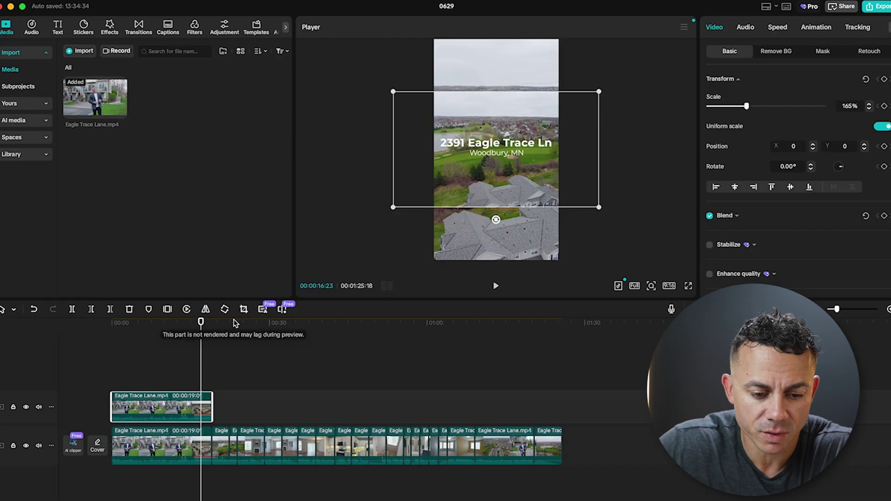
drag(201, 321, 174, 325)
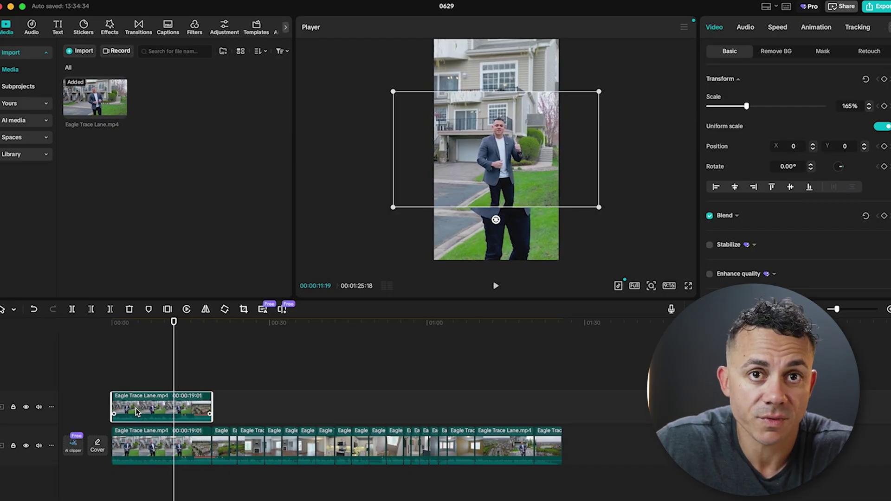
click(142, 446)
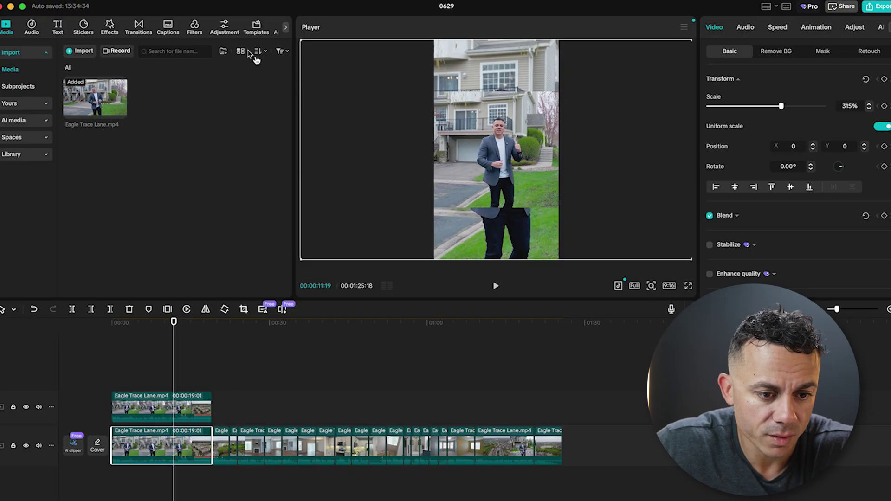
Search the effects for 'blur' and apply Blur to the opening main-track clip.
click(107, 27)
click(106, 52)
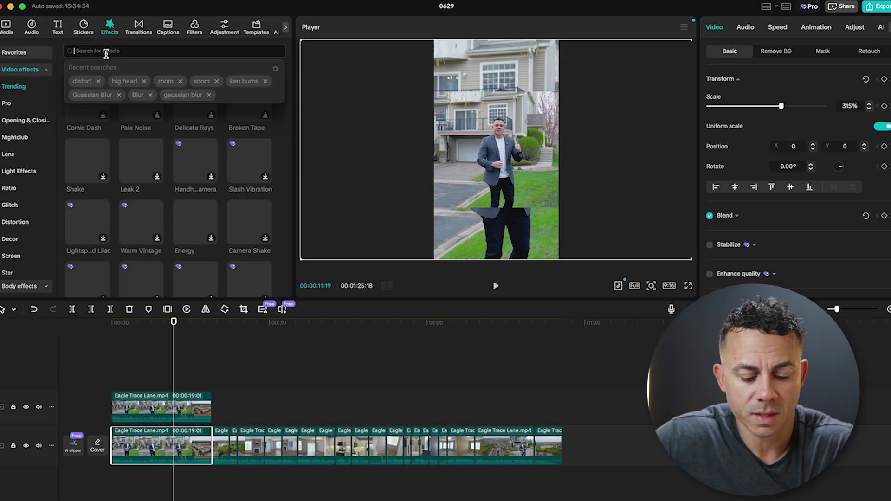
text(blur)
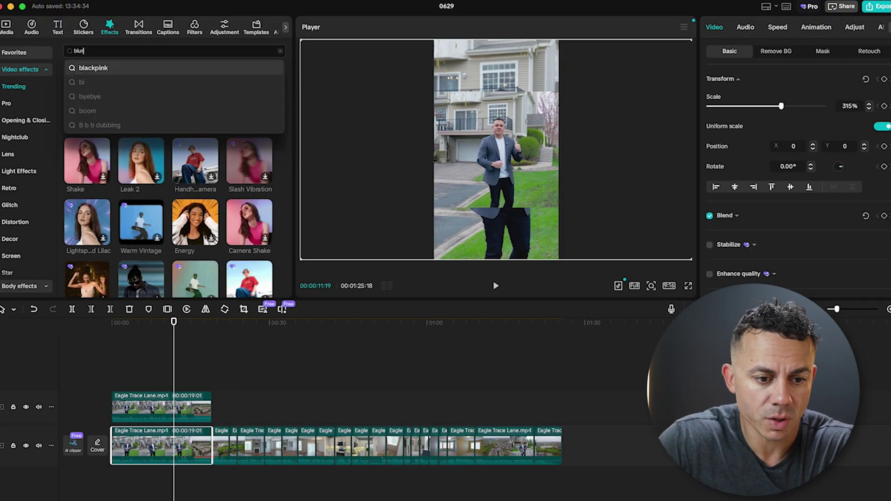
click(106, 67)
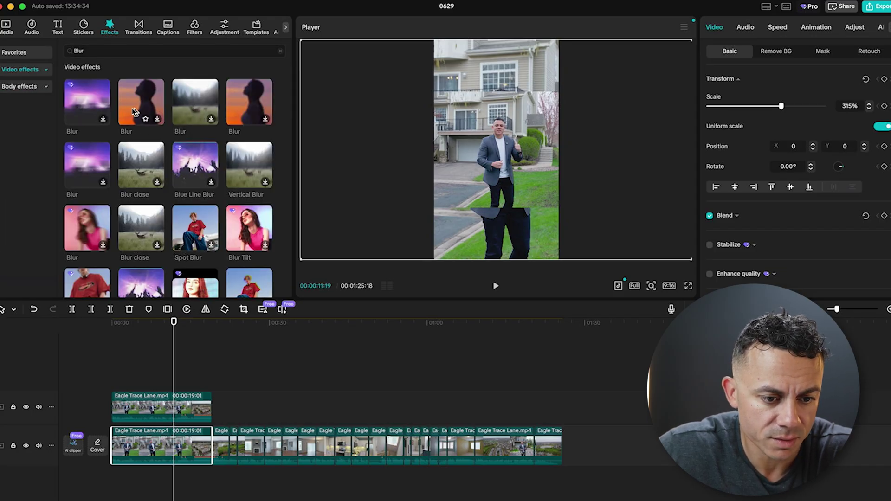
drag(210, 121, 136, 438)
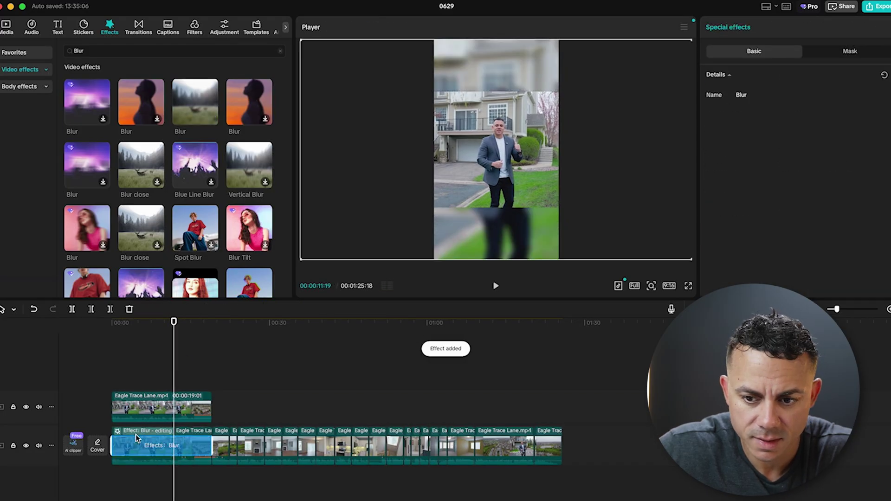
Scrub from 0:00 to preview the blurred background behind the overlay.
click(113, 324)
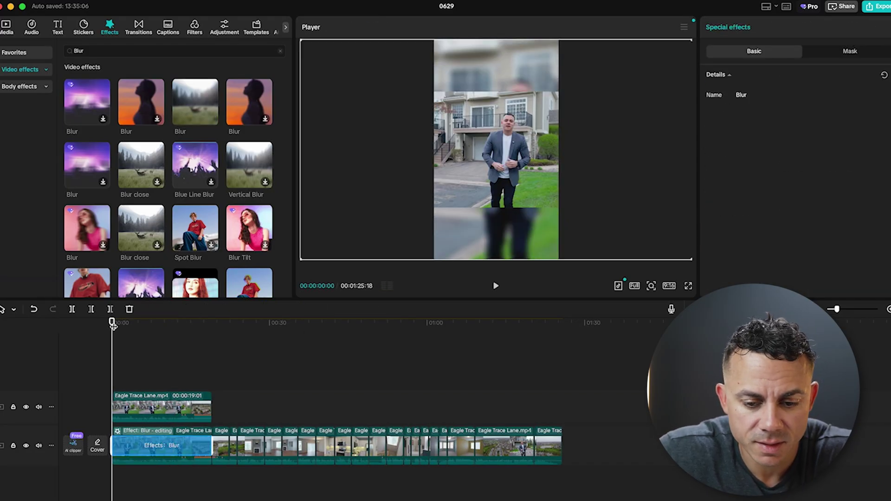
mouse_move(113, 325)
mouse_down()
mouse_move(515, 324)
mouse_move(505, 324)
mouse_up()
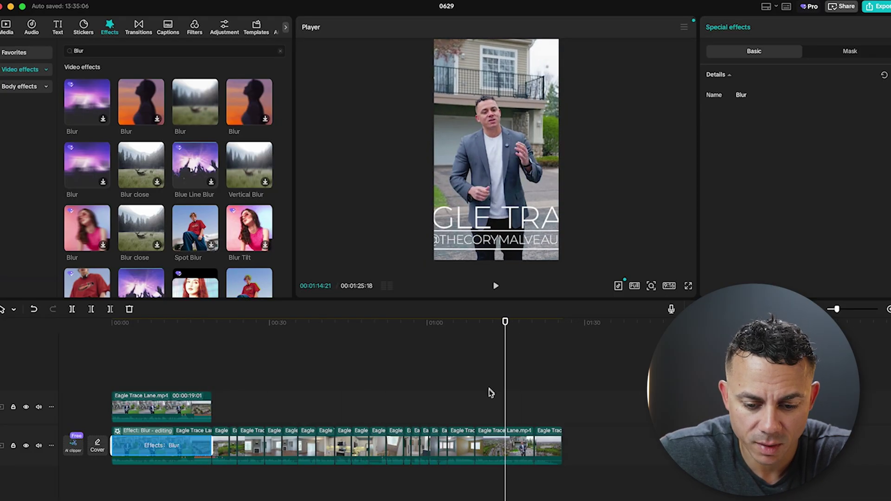
click(496, 441)
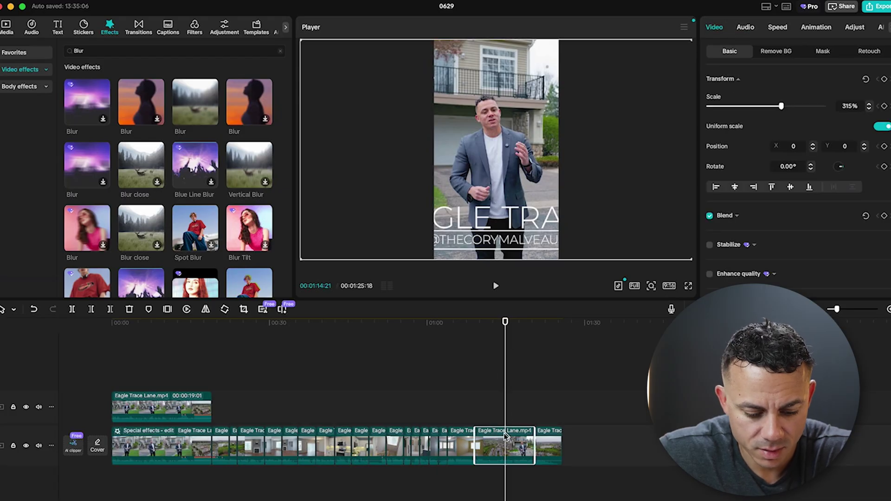
Duplicate the titled clip onto the upper track and set the copy's scale to 165%.
key(super+c)
key(super+v)
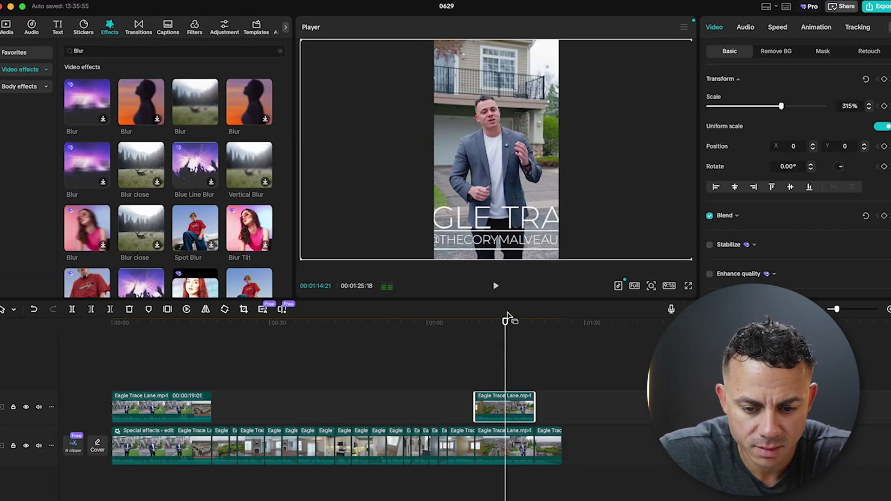
drag(507, 318, 167, 348)
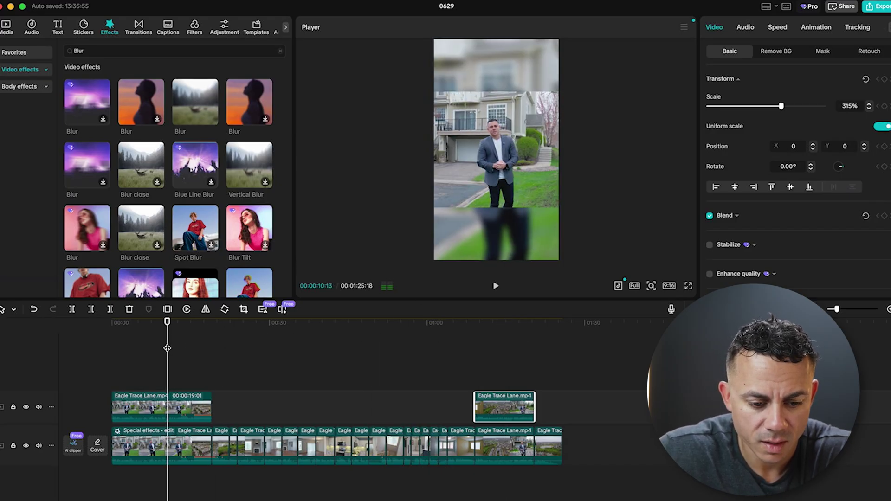
click(167, 406)
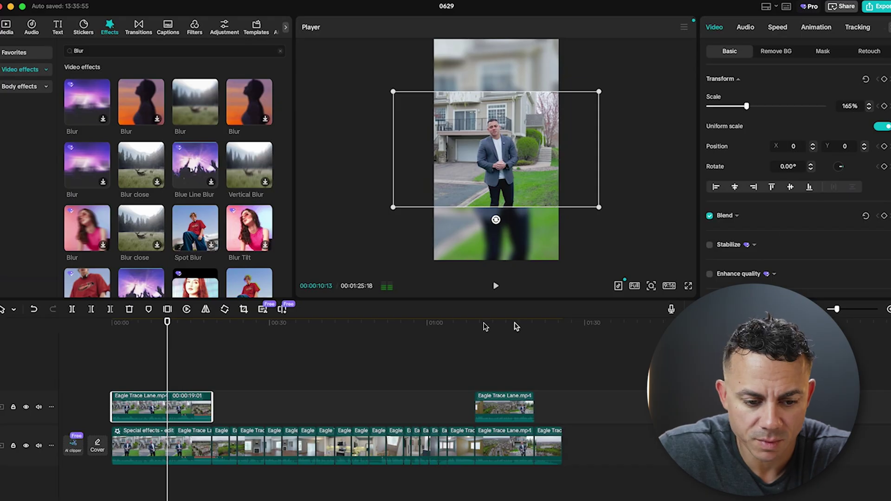
drag(167, 325, 502, 329)
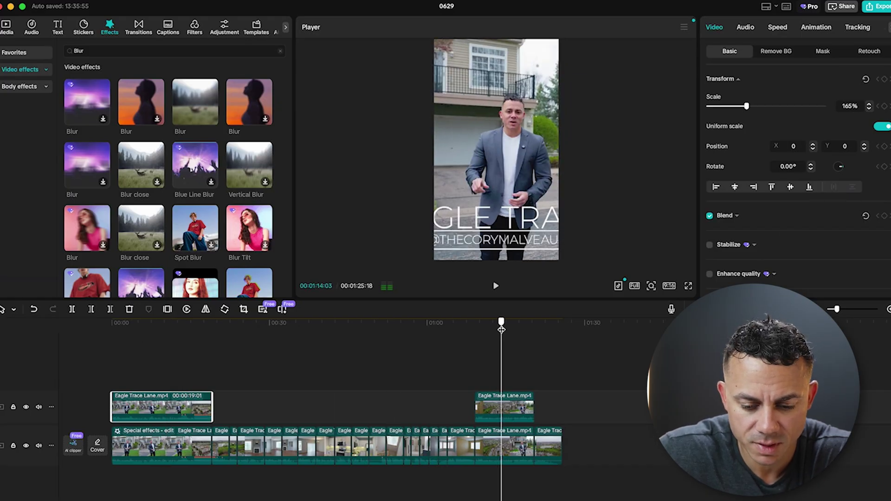
click(509, 408)
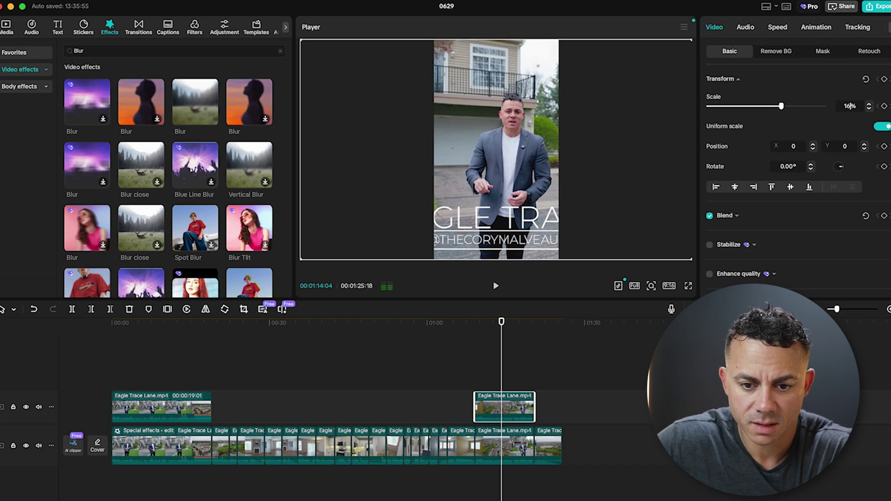
click(850, 106)
text(165)
key(Return)
Apply Blur to the titled main-track clip and preview the presenter shot.
click(578, 400)
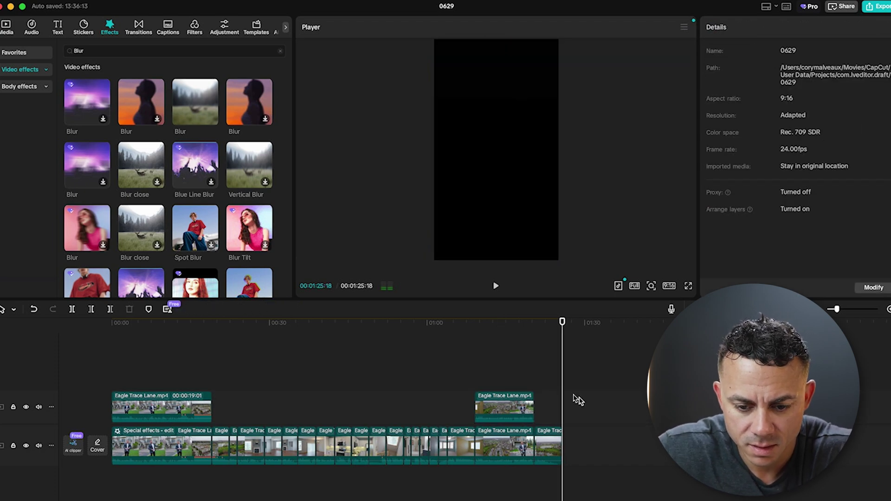
drag(562, 322, 497, 322)
drag(195, 102, 486, 446)
click(462, 325)
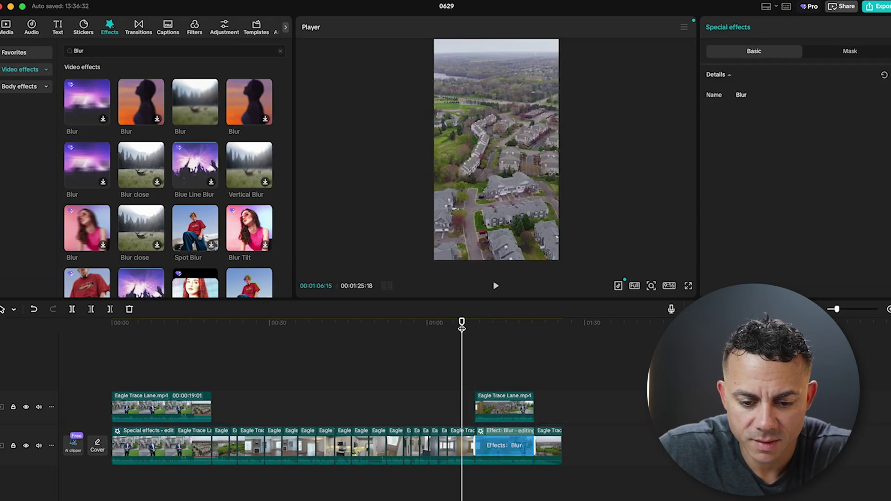
drag(469, 321, 508, 324)
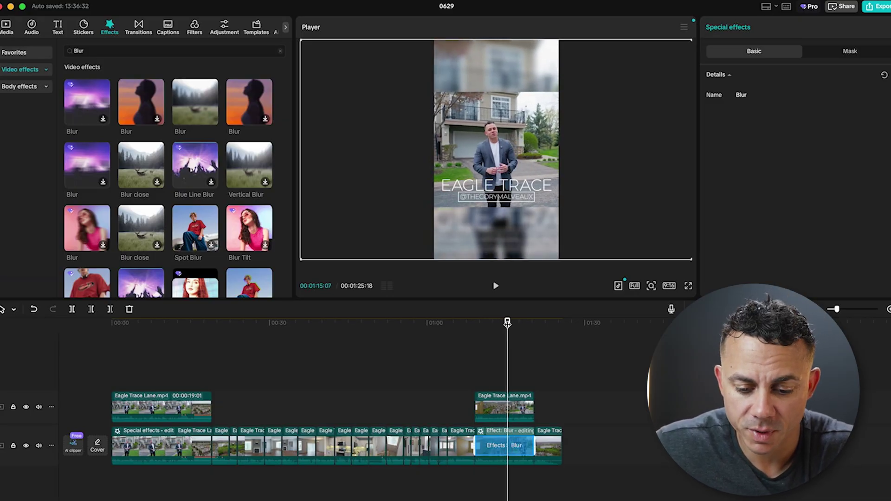
drag(507, 324, 512, 323)
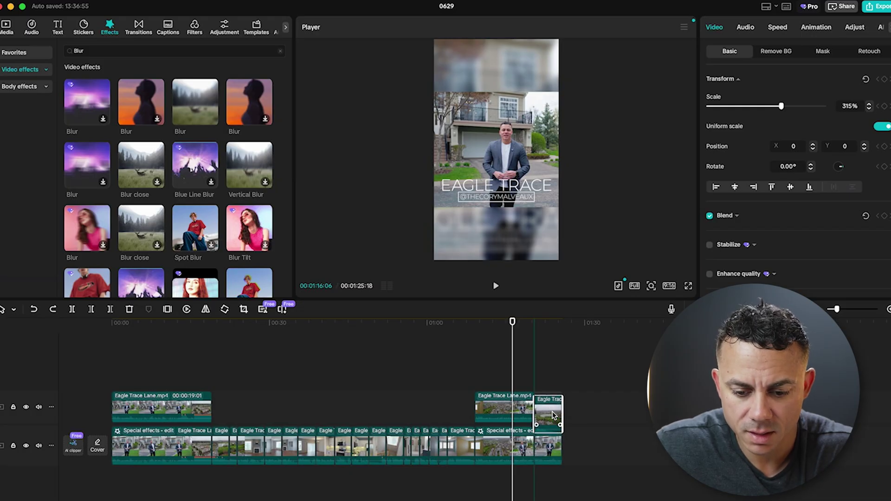
Blur the last main-track clip and scale its upper-track aerial copy to 199%.
key(space)
key(space)
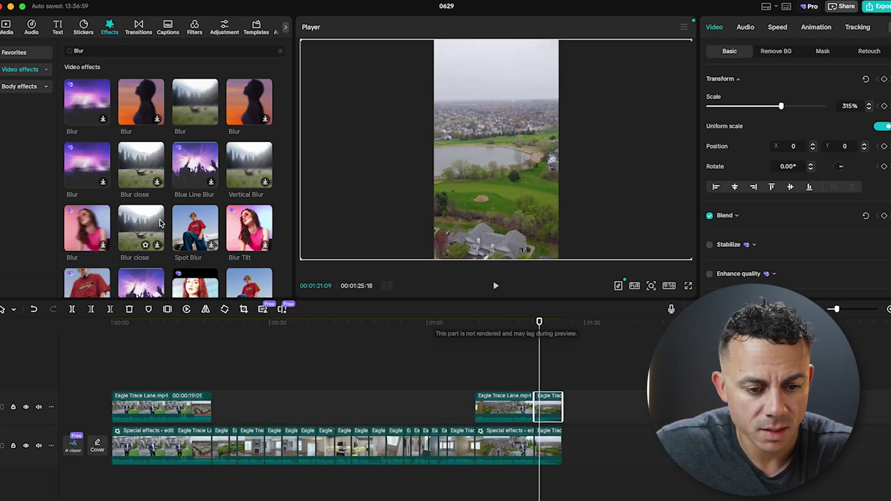
drag(190, 125, 550, 453)
click(551, 406)
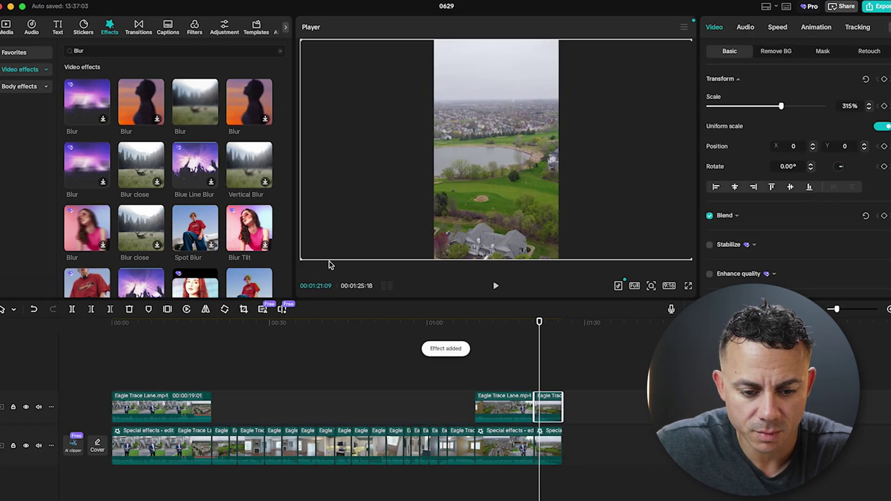
drag(304, 258, 413, 182)
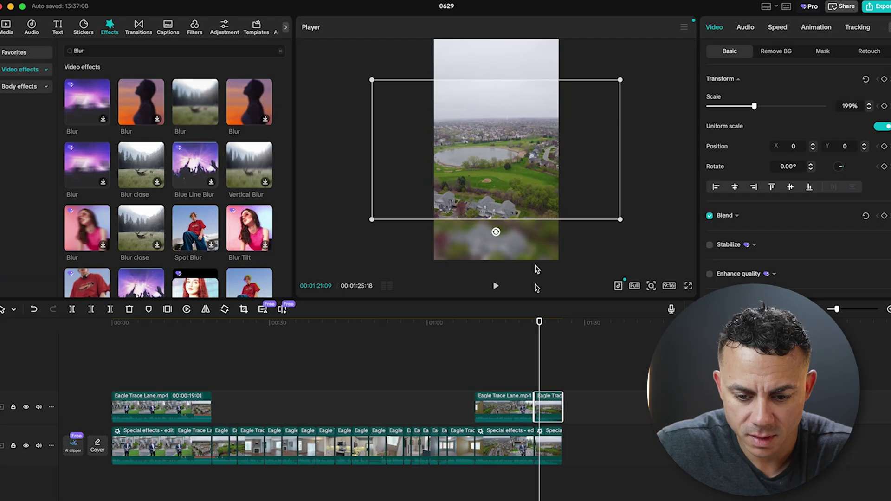
drag(540, 322, 223, 330)
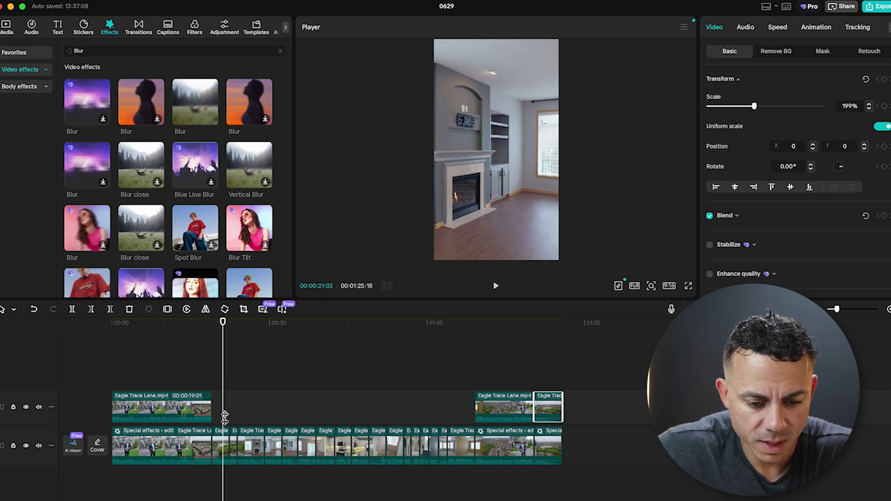
Slide the fireplace and dining-room shots sideways, centring the dining area at X -1291.
click(218, 448)
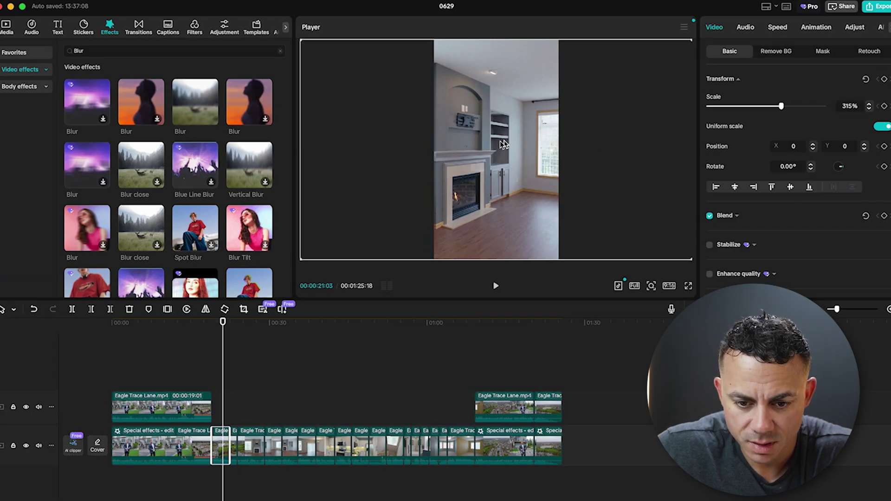
mouse_move(511, 145)
mouse_down()
mouse_move(540, 141)
mouse_move(525, 145)
mouse_up()
mouse_move(223, 324)
mouse_down()
mouse_move(213, 326)
mouse_move(234, 327)
mouse_up()
click(234, 444)
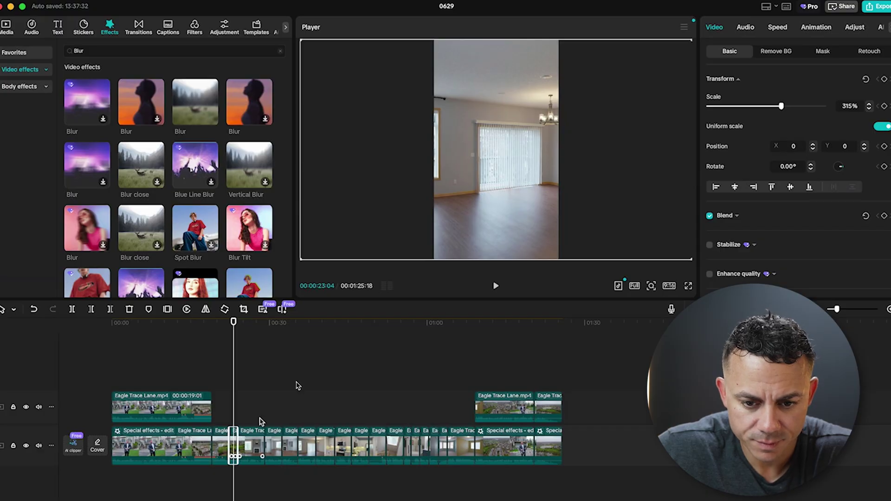
mouse_move(449, 188)
mouse_down()
mouse_move(399, 185)
mouse_move(417, 193)
mouse_move(468, 185)
mouse_move(452, 184)
mouse_up()
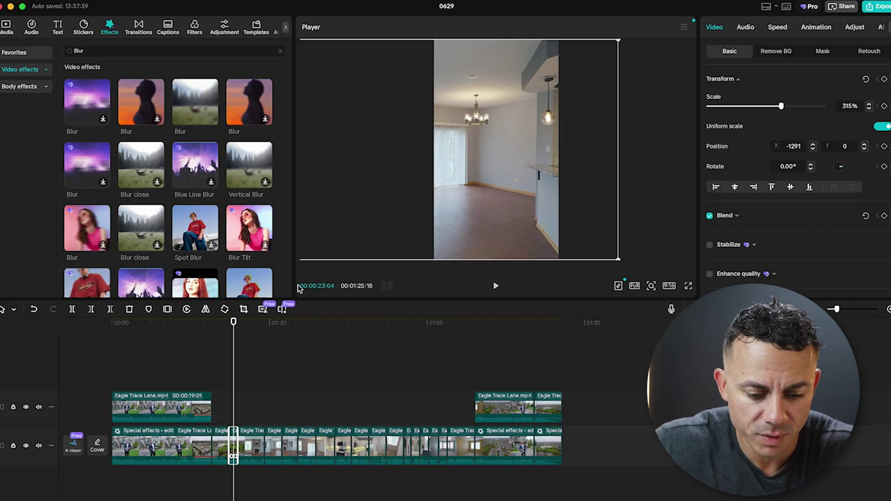
Duplicate the fireplace clip above, blur the lower one, and scale the copy to 204%.
click(245, 324)
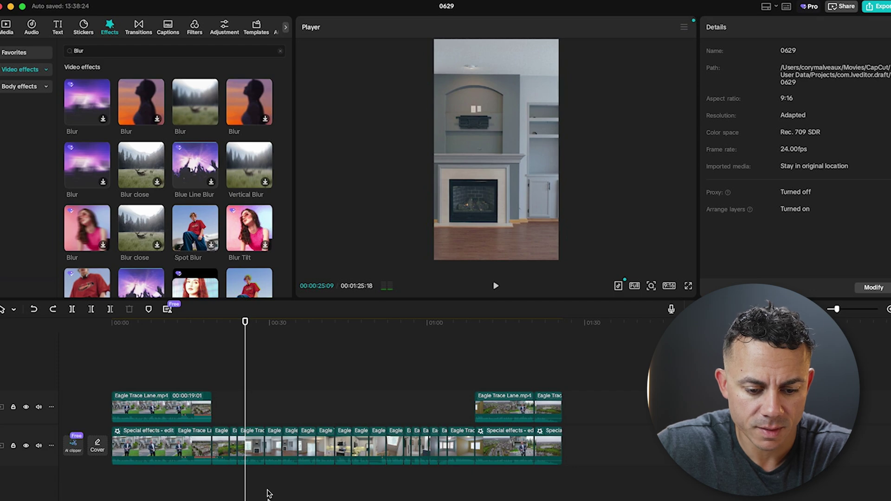
click(256, 450)
drag(256, 444, 258, 415)
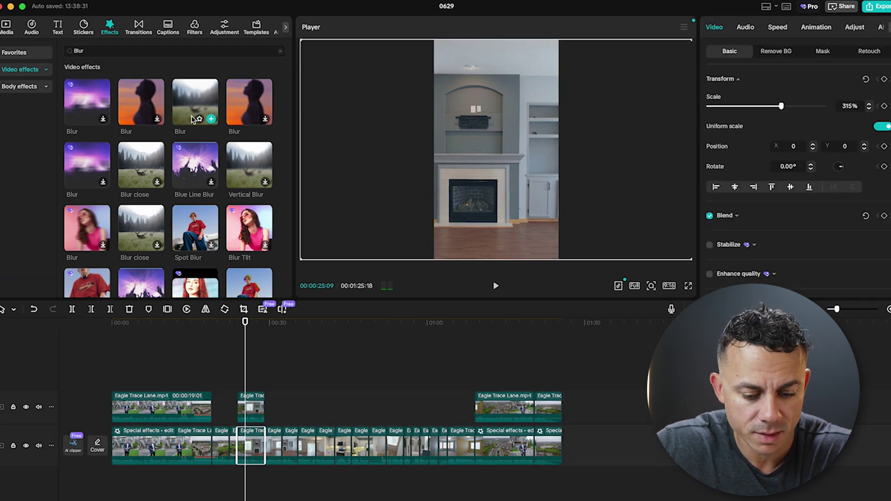
drag(197, 116, 251, 434)
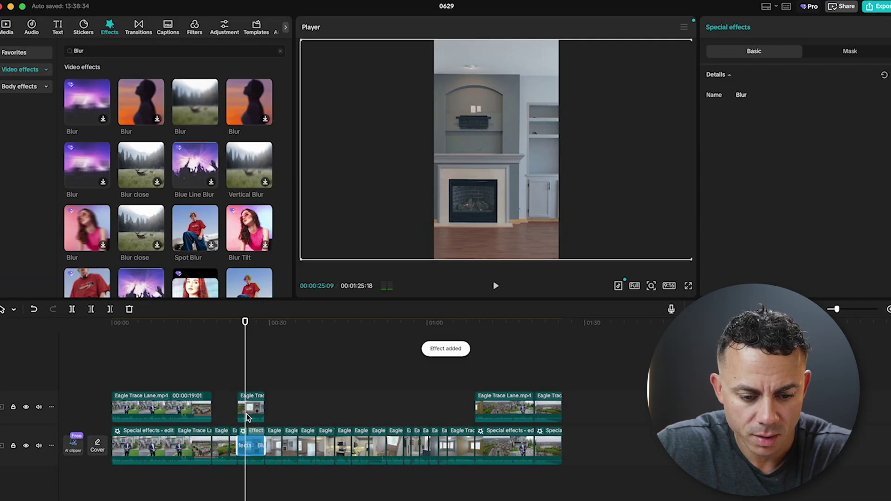
click(257, 406)
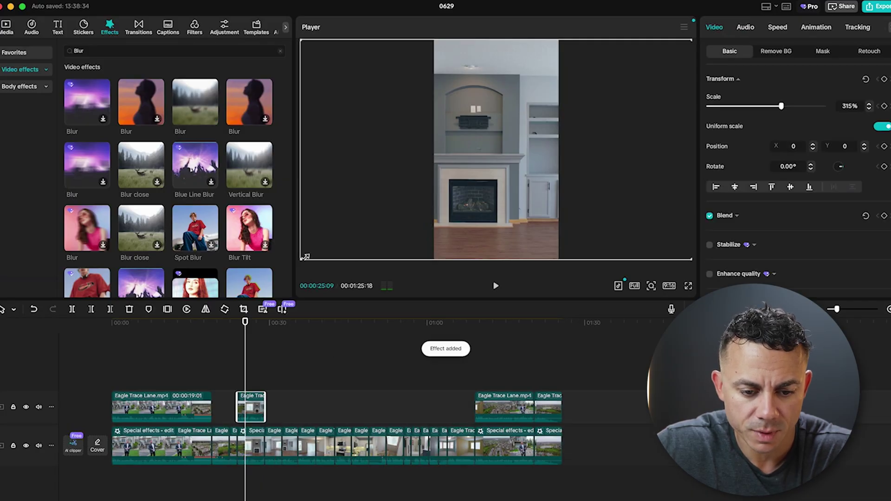
drag(305, 256, 392, 219)
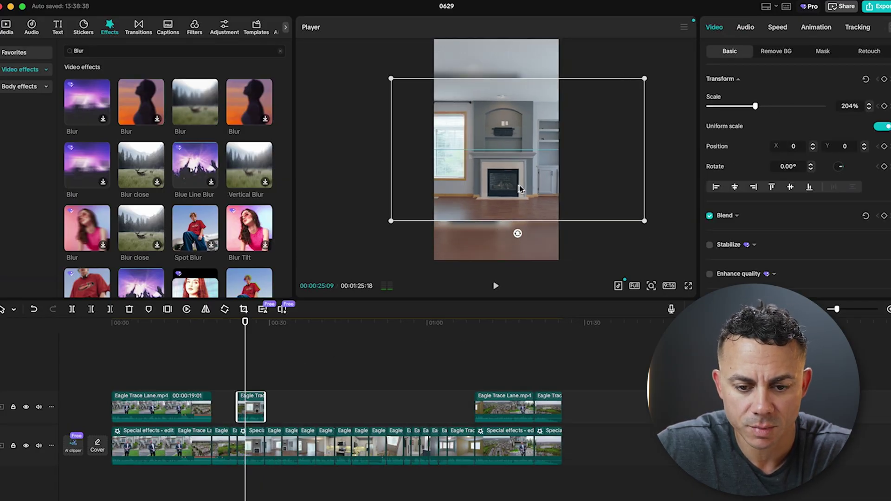
drag(519, 187, 514, 186)
mouse_move(246, 323)
mouse_down()
mouse_move(231, 324)
mouse_move(247, 325)
mouse_up()
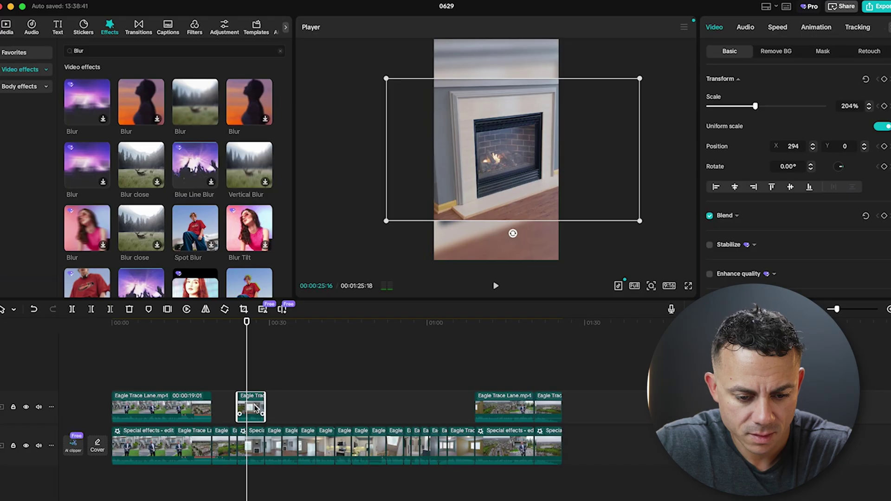
Split the upper fireplace copy and recentre its later part on the fireplace.
key(super+b)
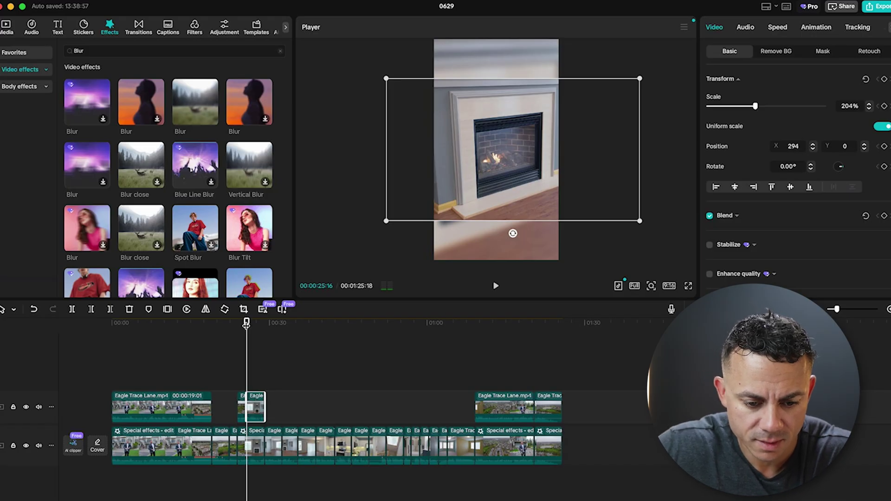
drag(248, 325, 251, 325)
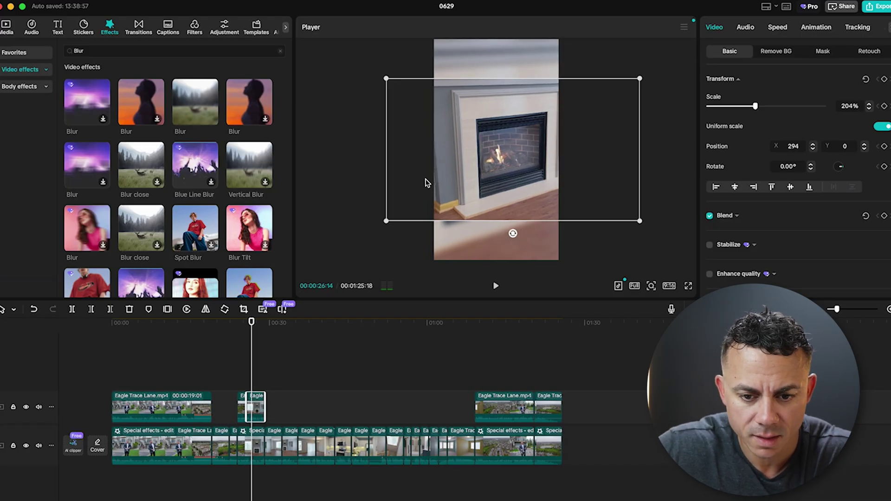
mouse_move(521, 179)
mouse_down()
mouse_move(489, 178)
mouse_move(533, 178)
mouse_move(510, 179)
mouse_up()
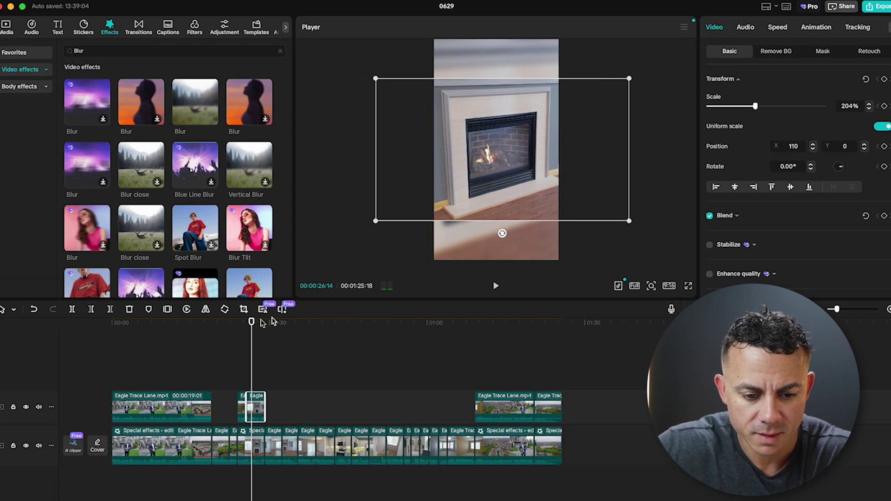
click(235, 323)
key(space)
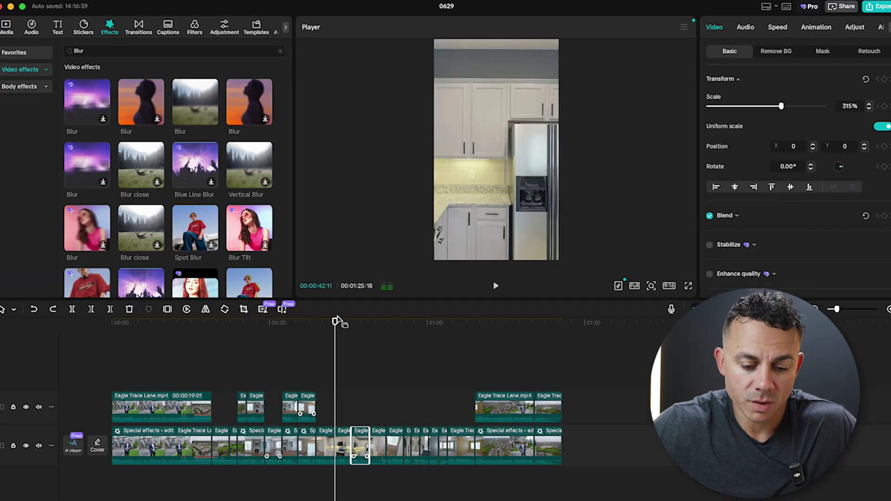
Scrub to the kitchen moment and move that kitchen clip up onto the overlay track.
mouse_move(336, 320)
mouse_down()
mouse_move(307, 323)
mouse_move(344, 321)
mouse_up()
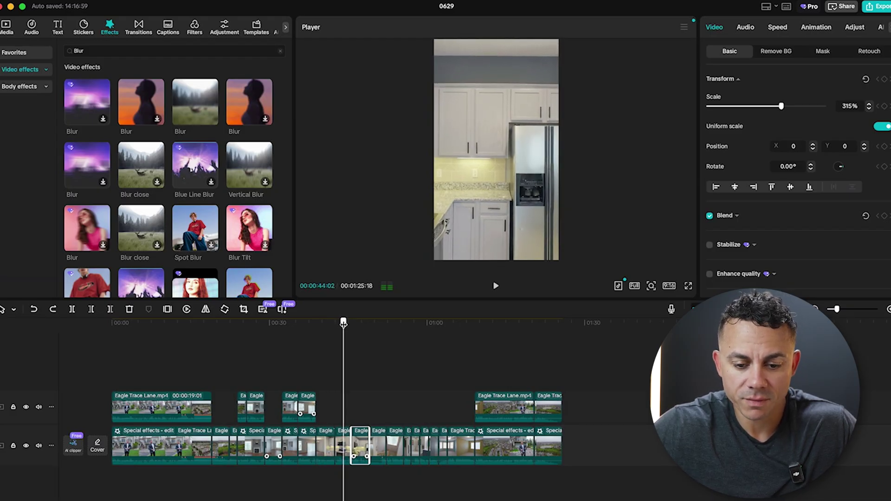
mouse_move(344, 323)
mouse_down()
mouse_move(334, 322)
mouse_move(360, 322)
mouse_move(344, 321)
mouse_up()
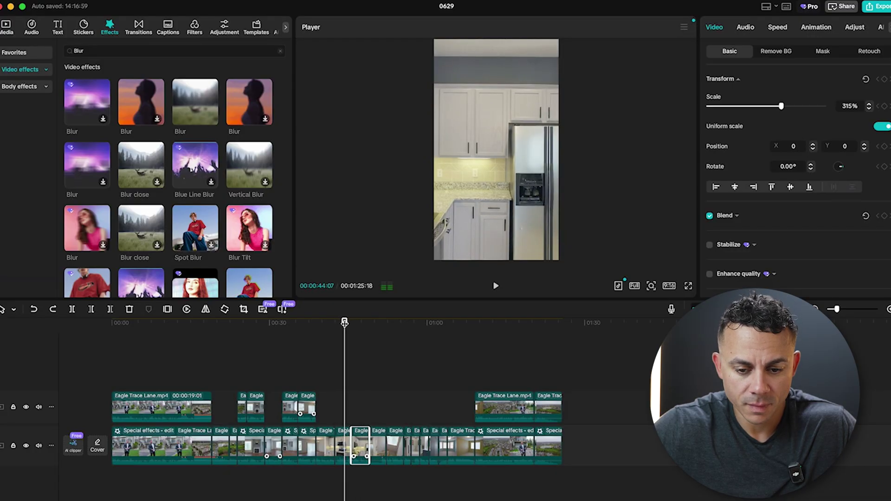
click(344, 439)
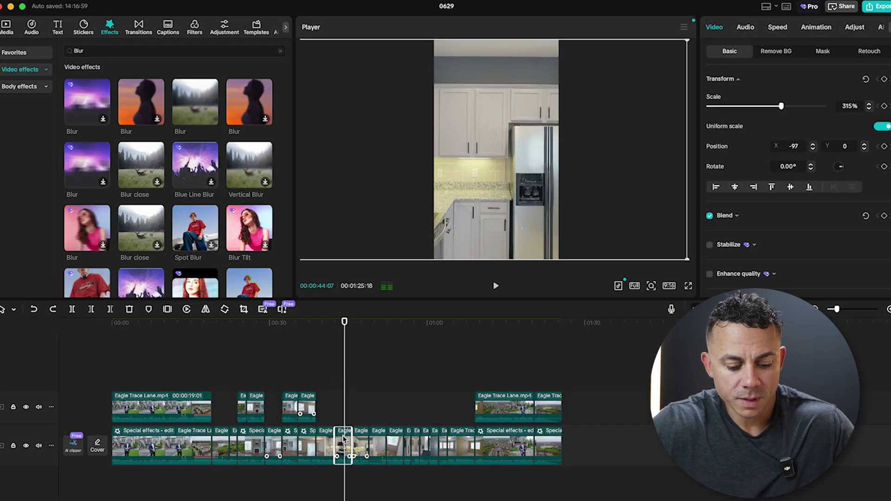
drag(344, 439, 347, 405)
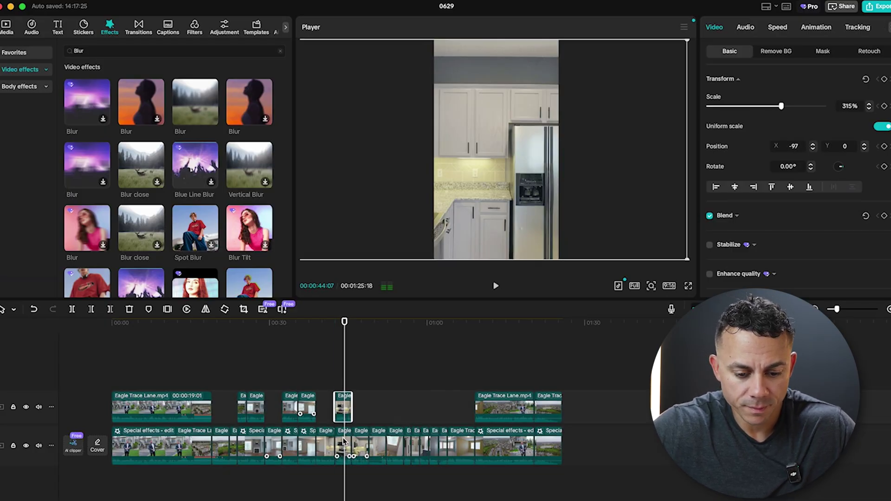
Shrink the upper kitchen shot into the top half, then set it to about 170% and reposition it.
click(343, 445)
click(341, 407)
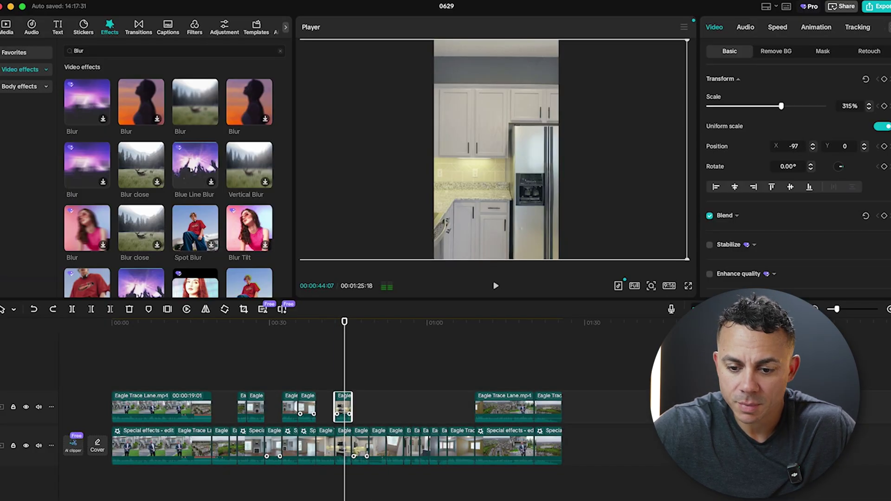
drag(686, 257, 494, 107)
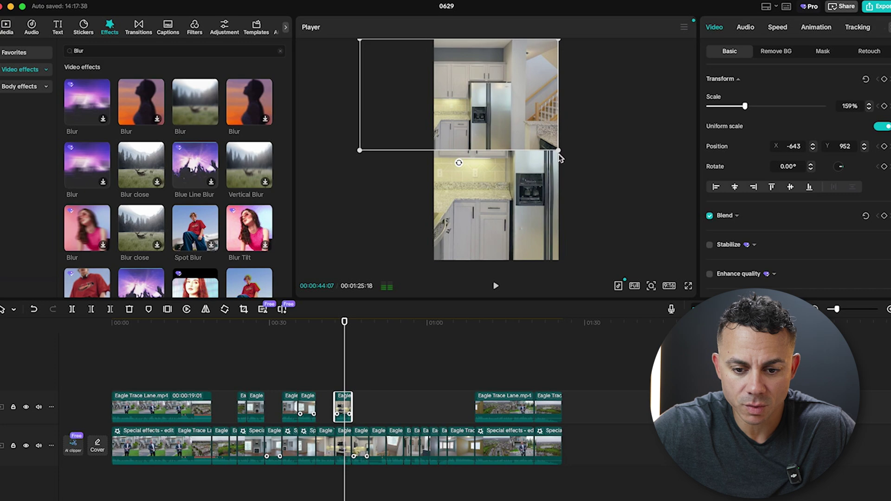
drag(560, 153, 565, 154)
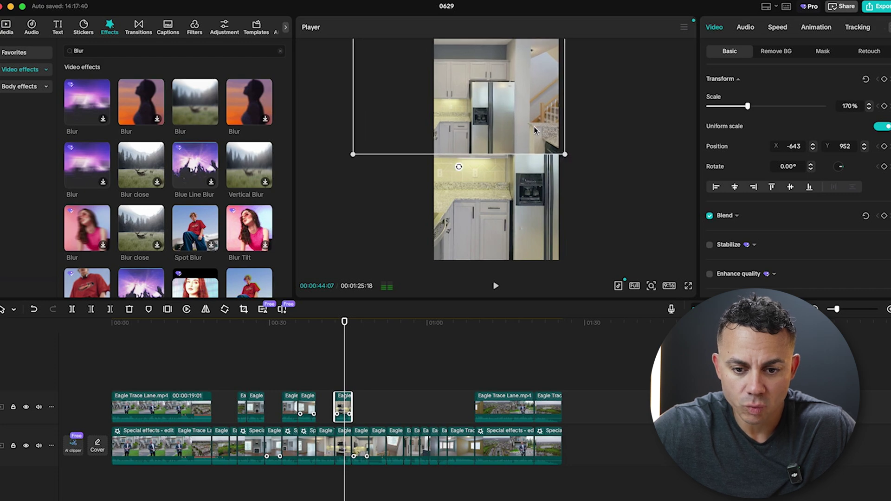
drag(534, 128, 528, 126)
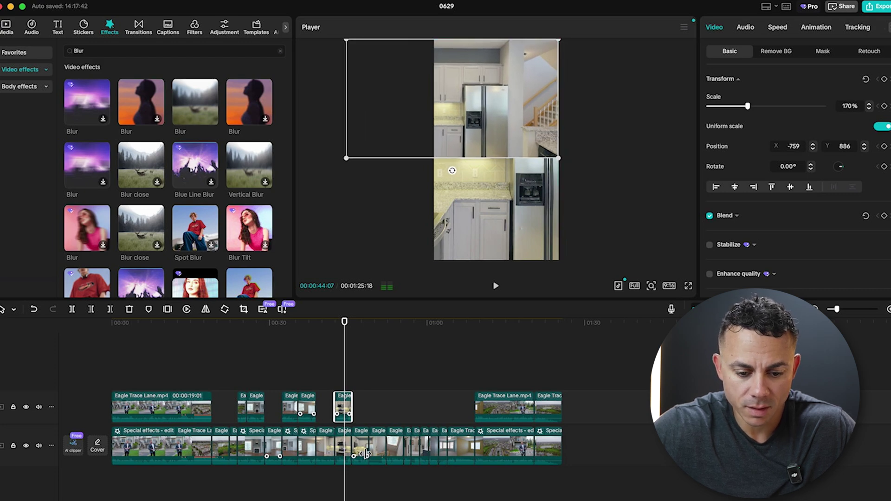
Scale down the main-track kitchen shot and fit it into the bottom half of the frame.
click(343, 442)
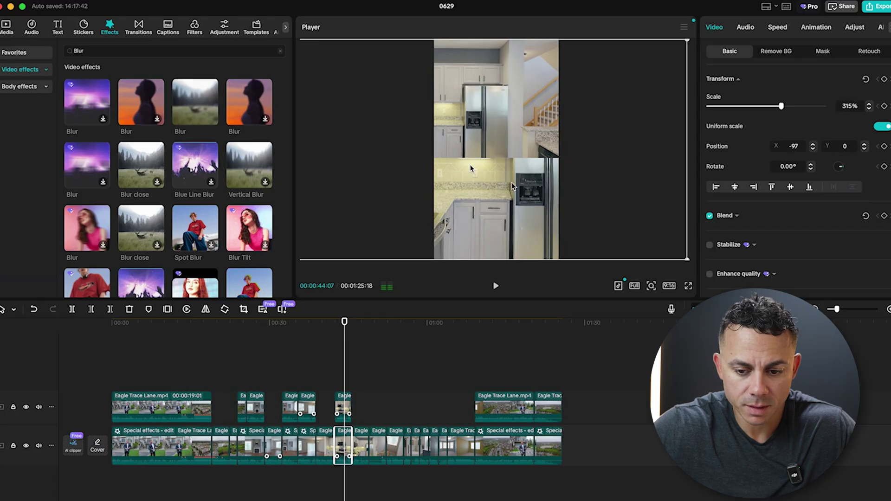
drag(687, 258, 562, 205)
drag(524, 164, 575, 224)
Fine-tune the upper kitchen shot's size and top-half placement, then check the split screen.
click(531, 100)
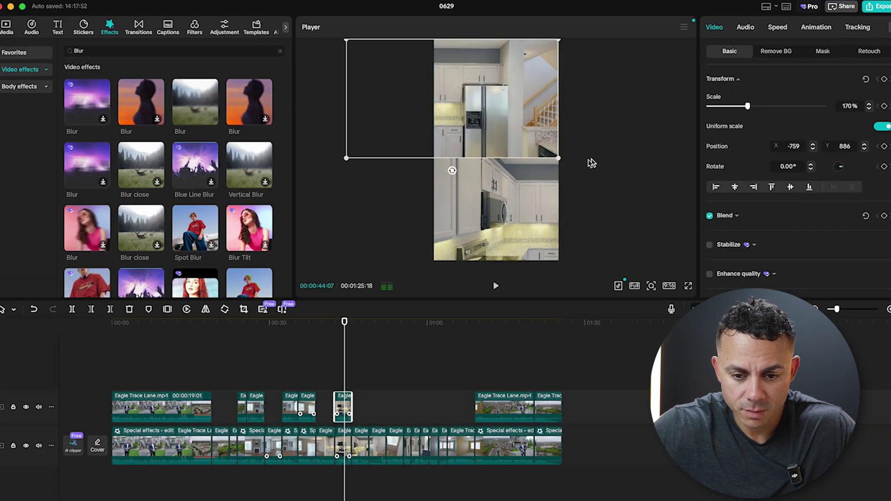
drag(348, 156, 357, 151)
mouse_move(416, 129)
mouse_down()
mouse_move(438, 124)
mouse_move(409, 124)
mouse_up()
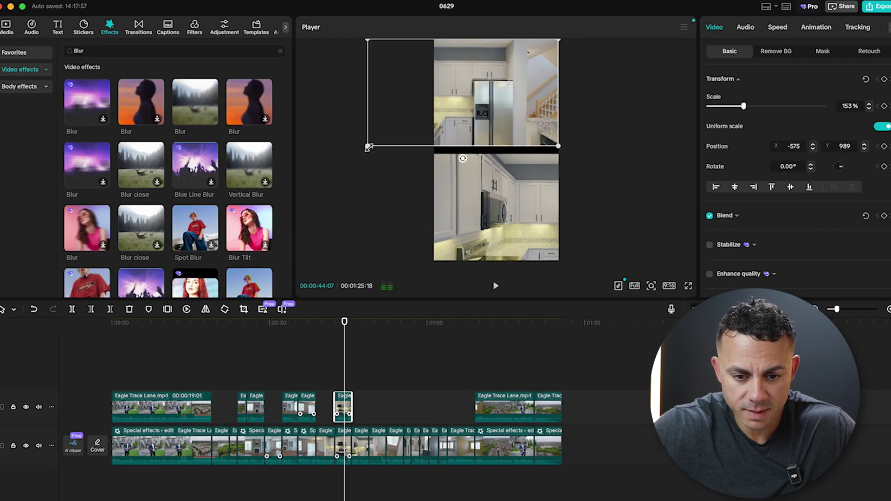
drag(369, 147, 363, 151)
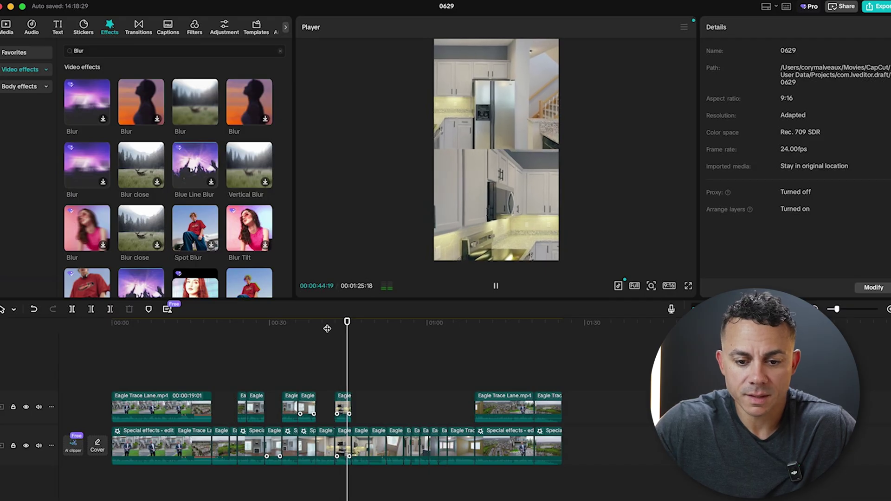
key(space)
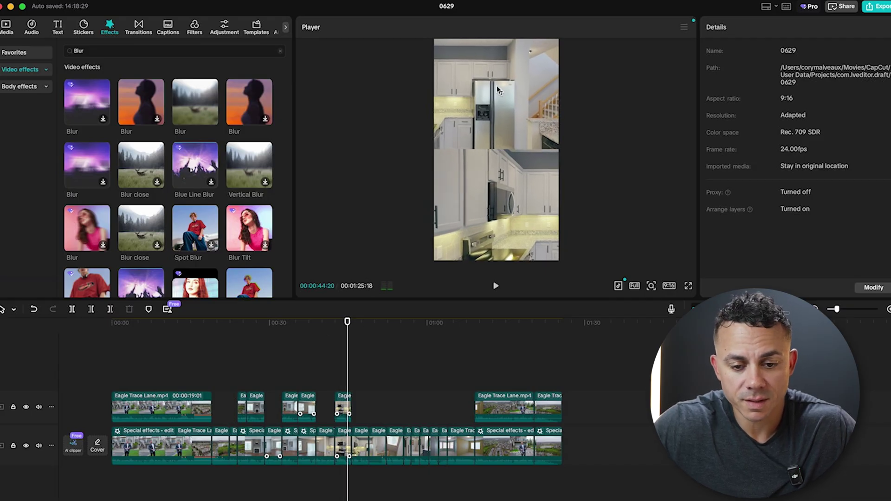
click(492, 216)
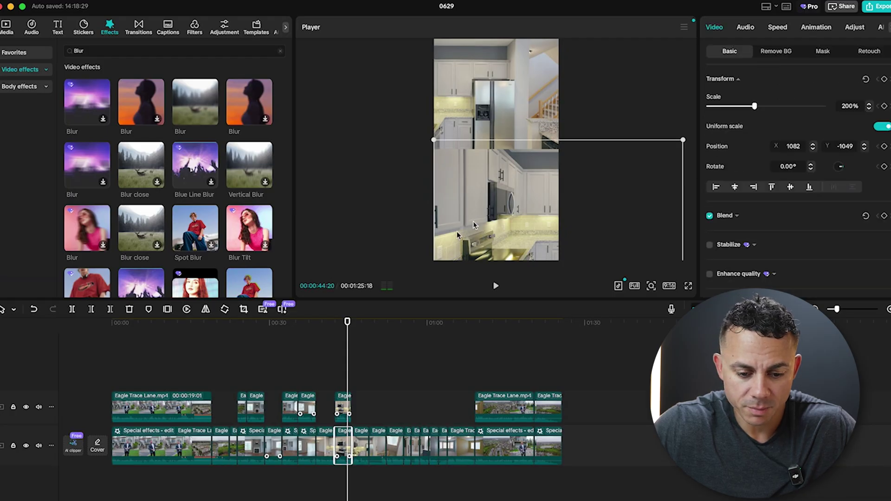
click(402, 321)
Move the bathroom vanity clip onto the overlay track and shrink it into the top half.
drag(403, 316, 394, 316)
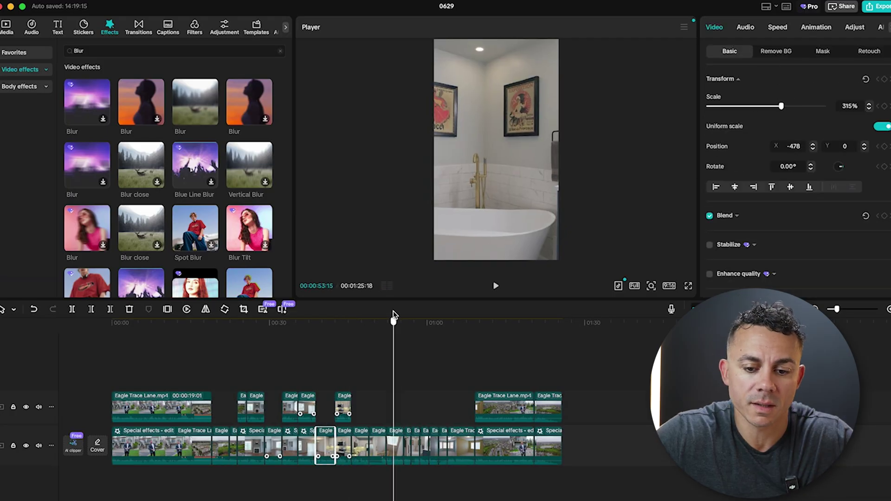
click(467, 204)
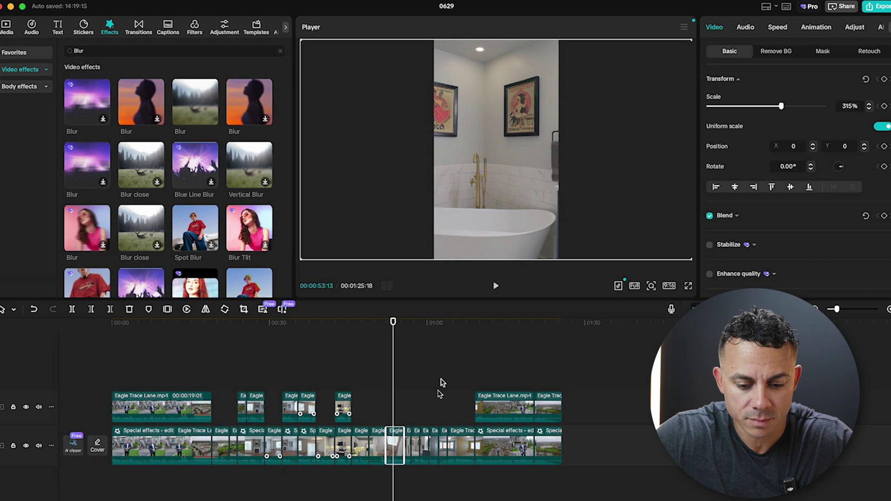
drag(394, 444, 397, 400)
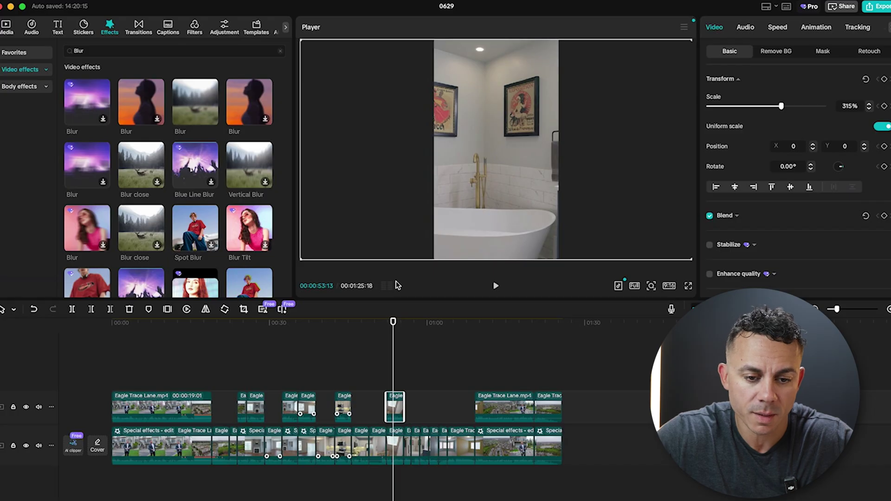
drag(302, 44, 481, 104)
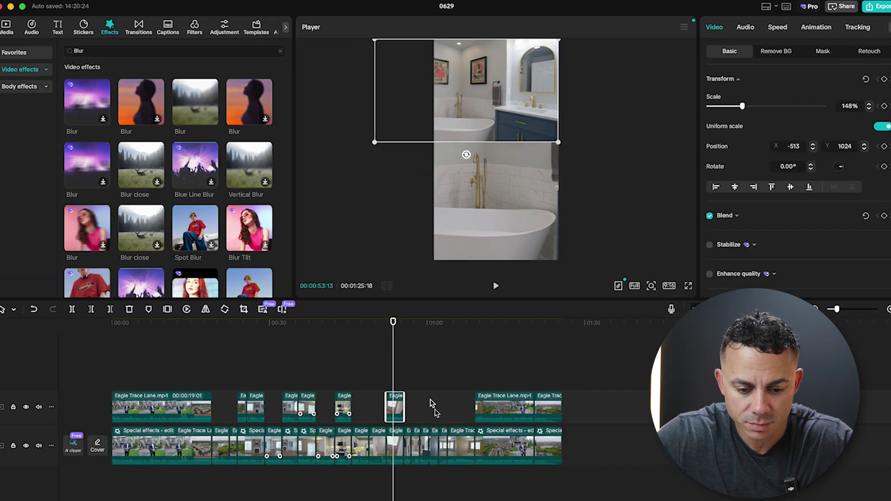
Scale and move the main-track tub-and-towel shot to fill the bottom half, then review.
click(394, 440)
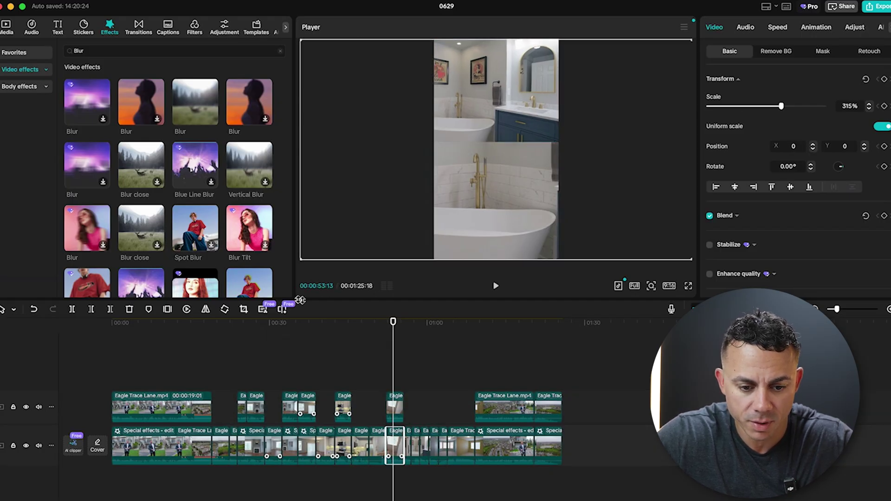
drag(304, 258, 388, 162)
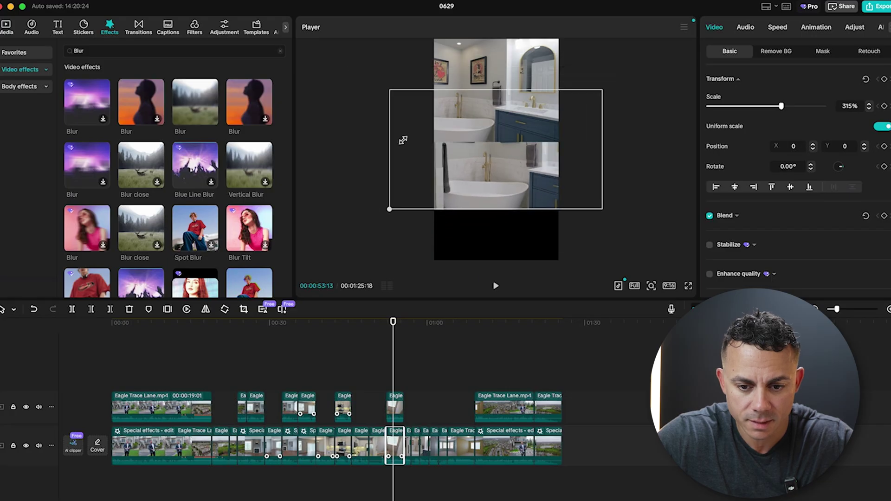
drag(403, 140, 551, 216)
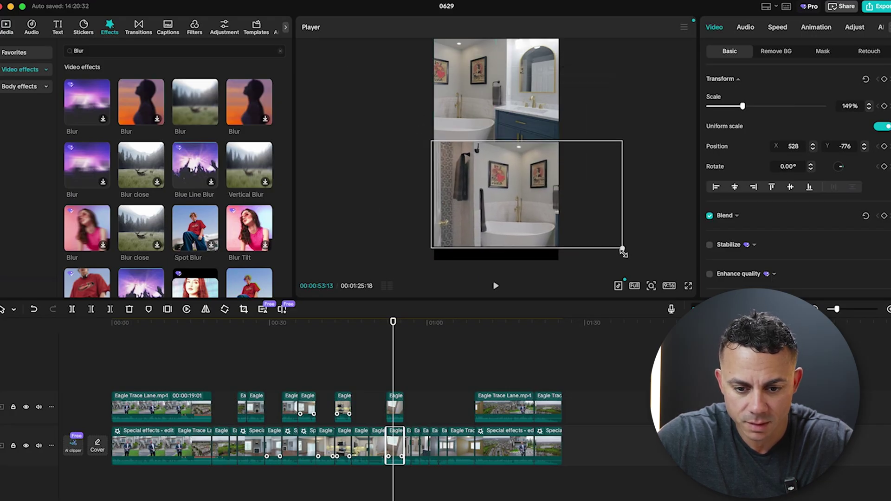
drag(623, 252, 563, 224)
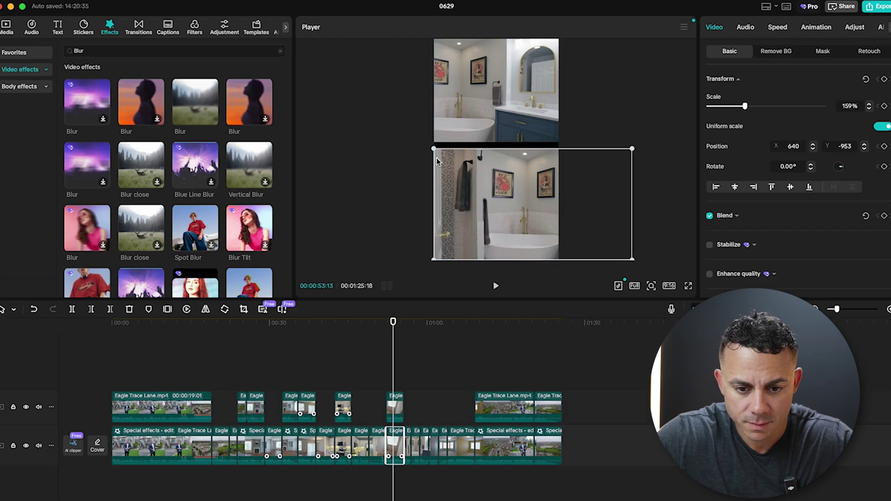
drag(434, 149, 425, 141)
click(636, 124)
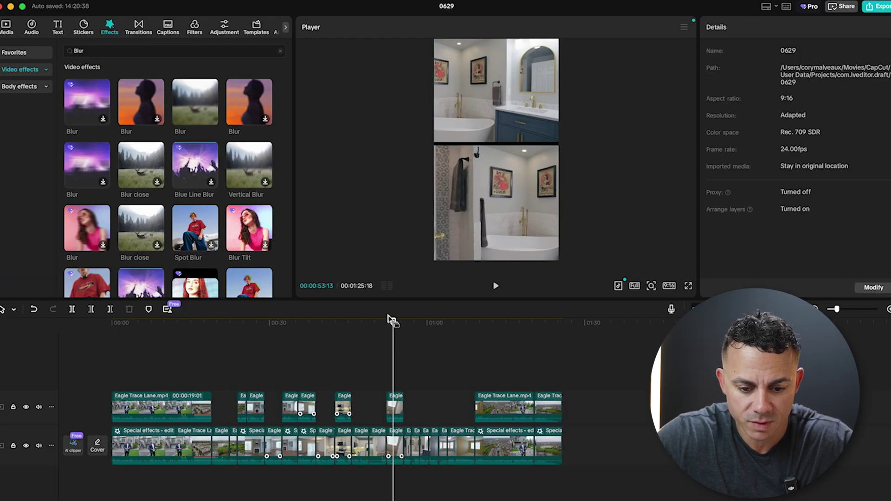
mouse_move(393, 321)
mouse_down()
mouse_move(338, 320)
mouse_move(397, 321)
mouse_up()
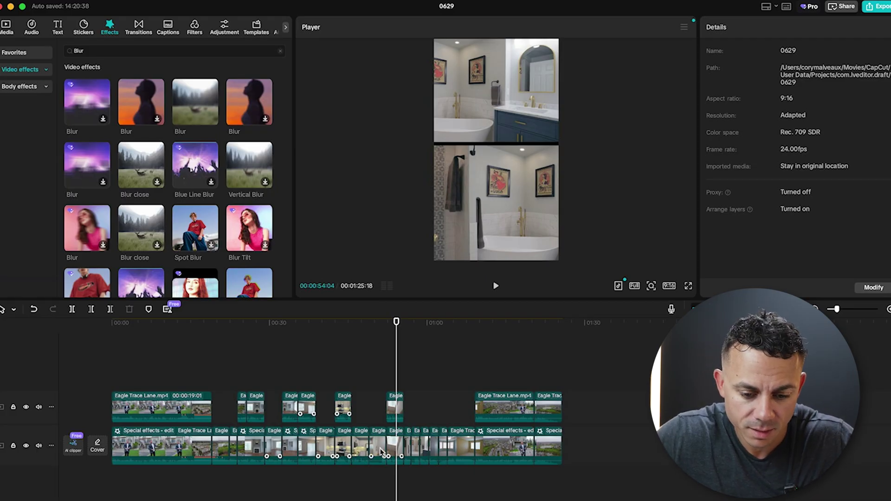
drag(397, 323, 399, 321)
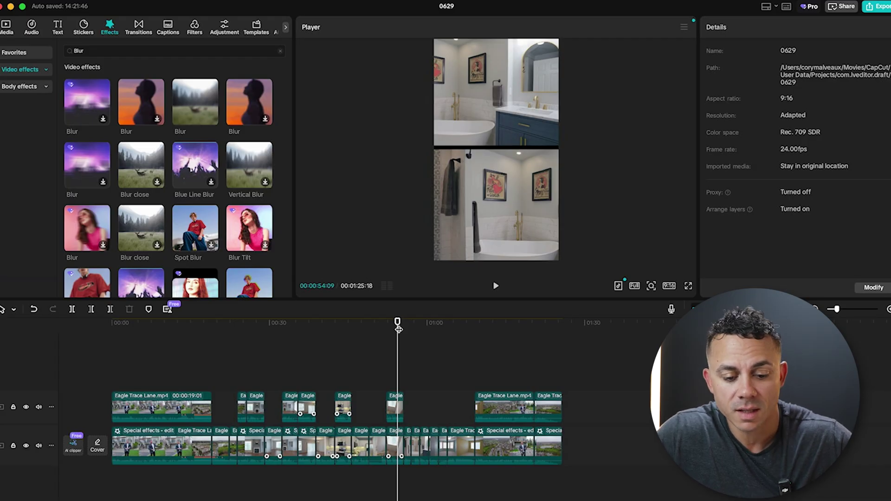
drag(395, 321, 507, 325)
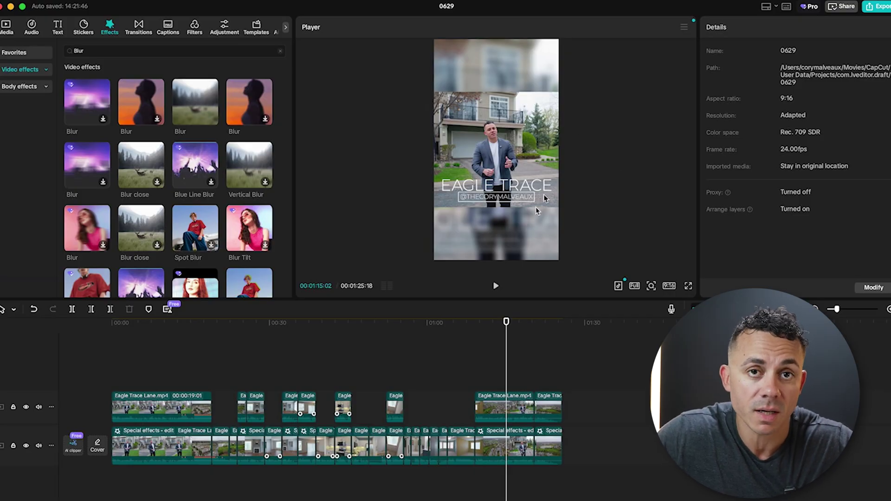
drag(506, 322, 398, 324)
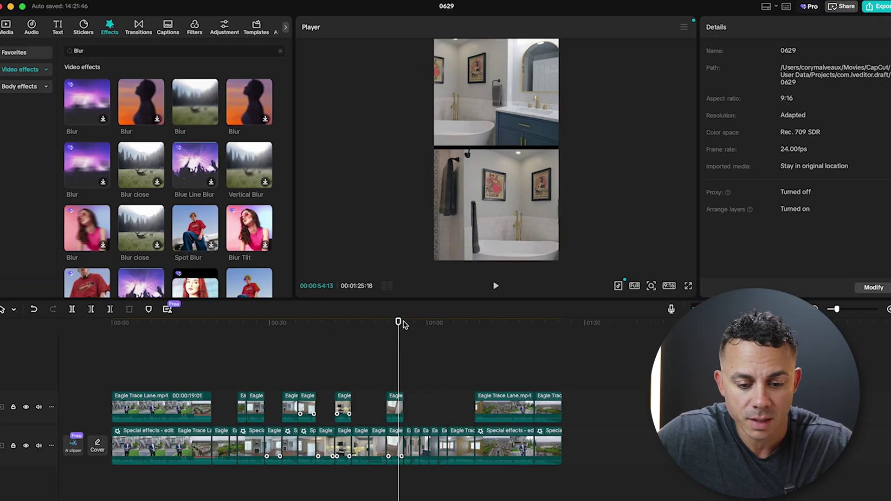
drag(400, 323, 270, 324)
Test sideways framings of the living-room shot, then centre the fireplace at X -377, 315% scale.
click(476, 172)
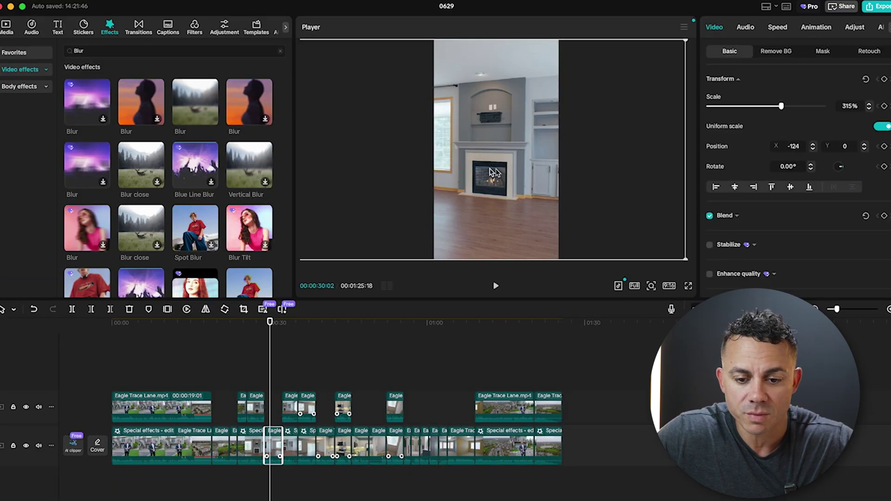
mouse_move(476, 173)
mouse_down()
mouse_move(517, 173)
mouse_move(427, 173)
mouse_move(481, 174)
mouse_up()
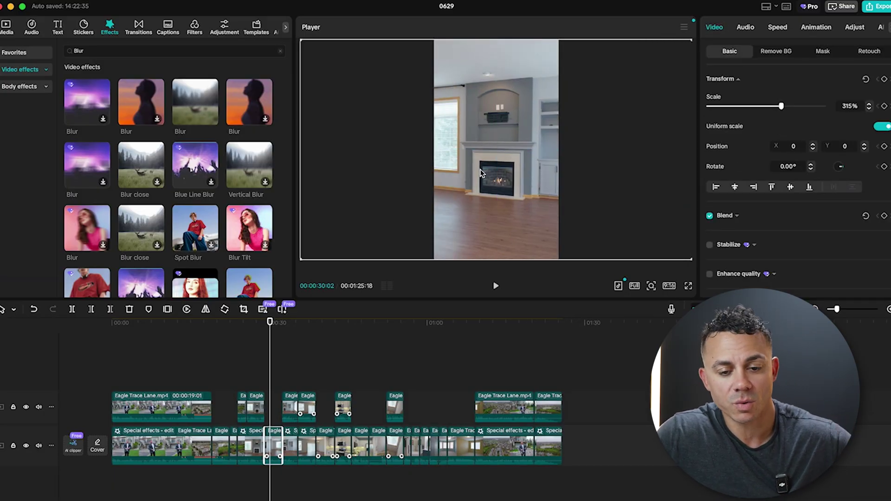
drag(481, 173, 607, 173)
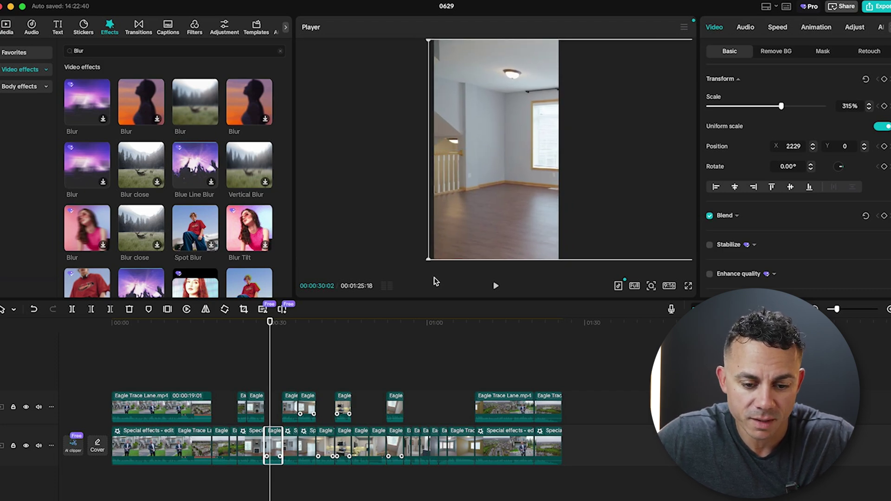
click(267, 325)
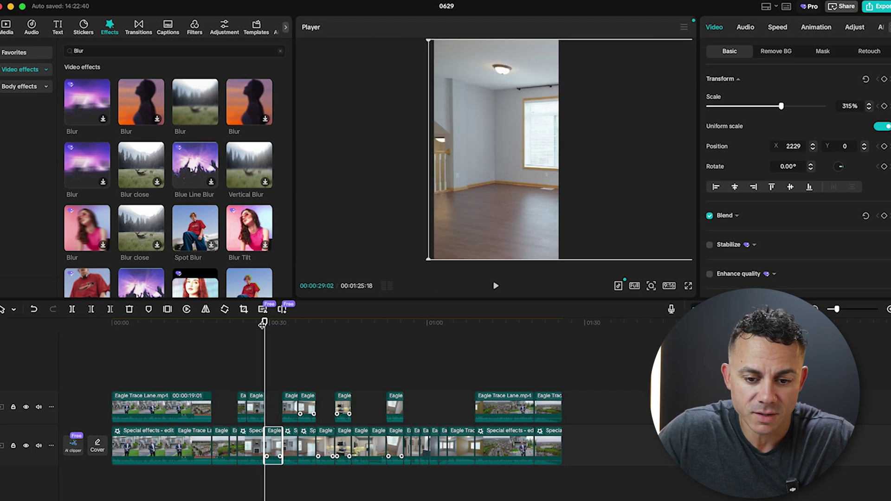
key(space)
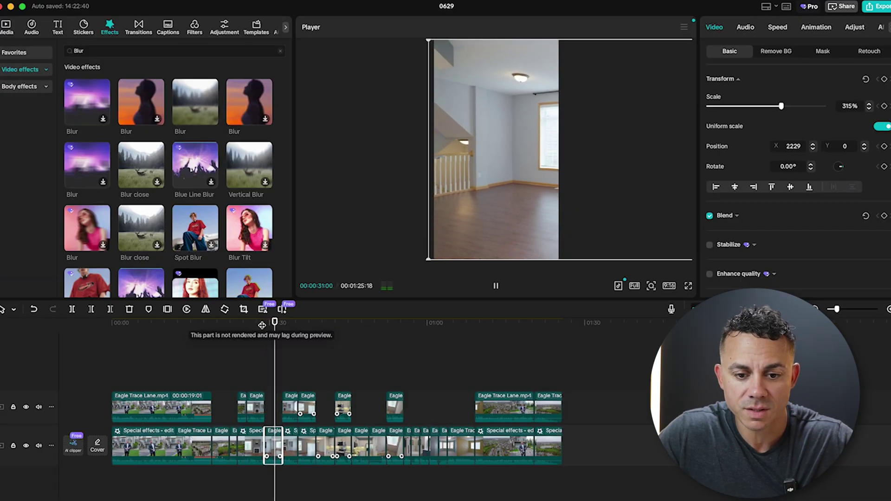
key(space)
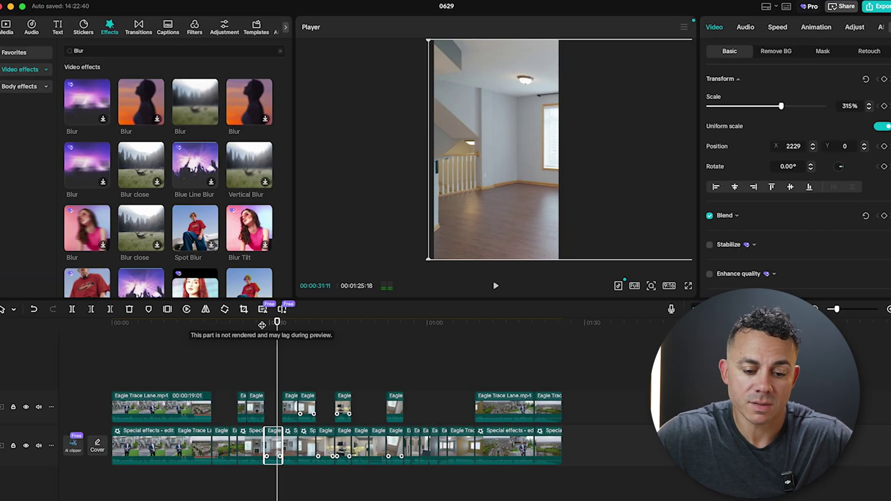
drag(424, 182, 356, 183)
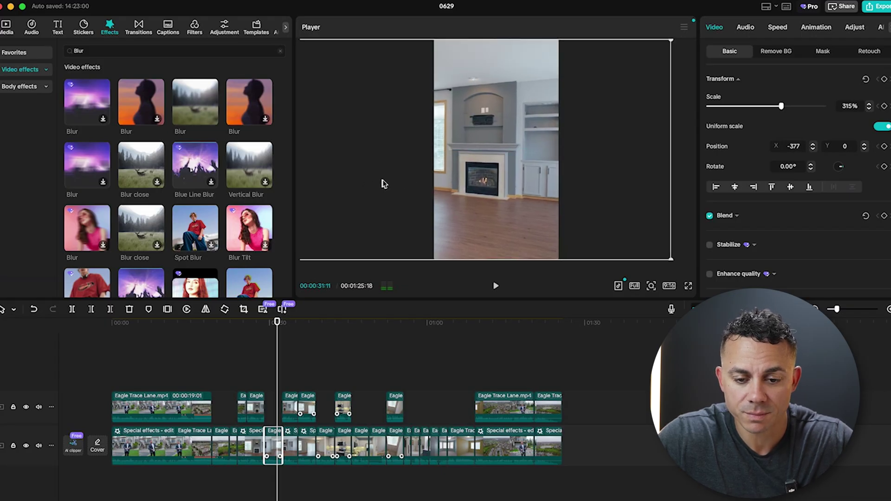